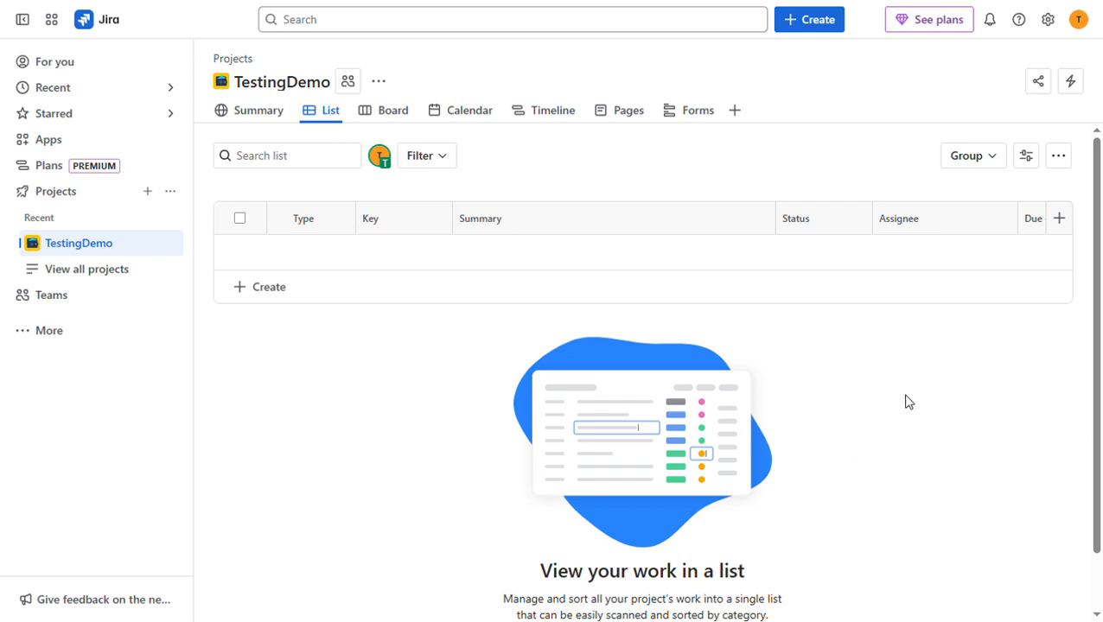
# Start a new Epic work item in the TestingDemo project with the summary "Module1"
pyautogui.click(815, 31)
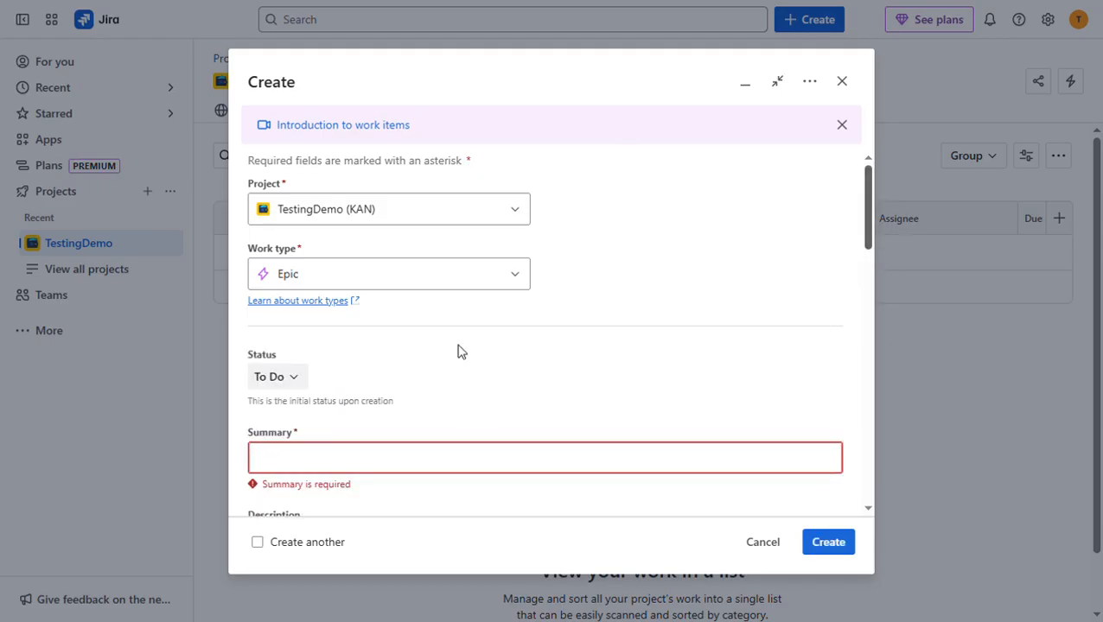
pyautogui.click(340, 279)
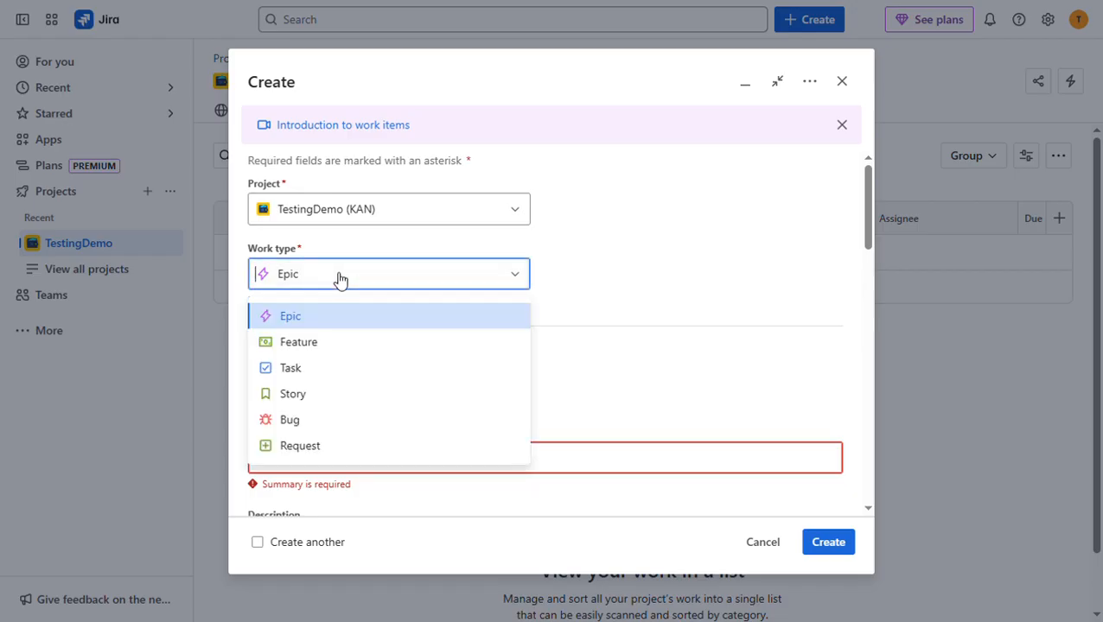
pyautogui.click(340, 278)
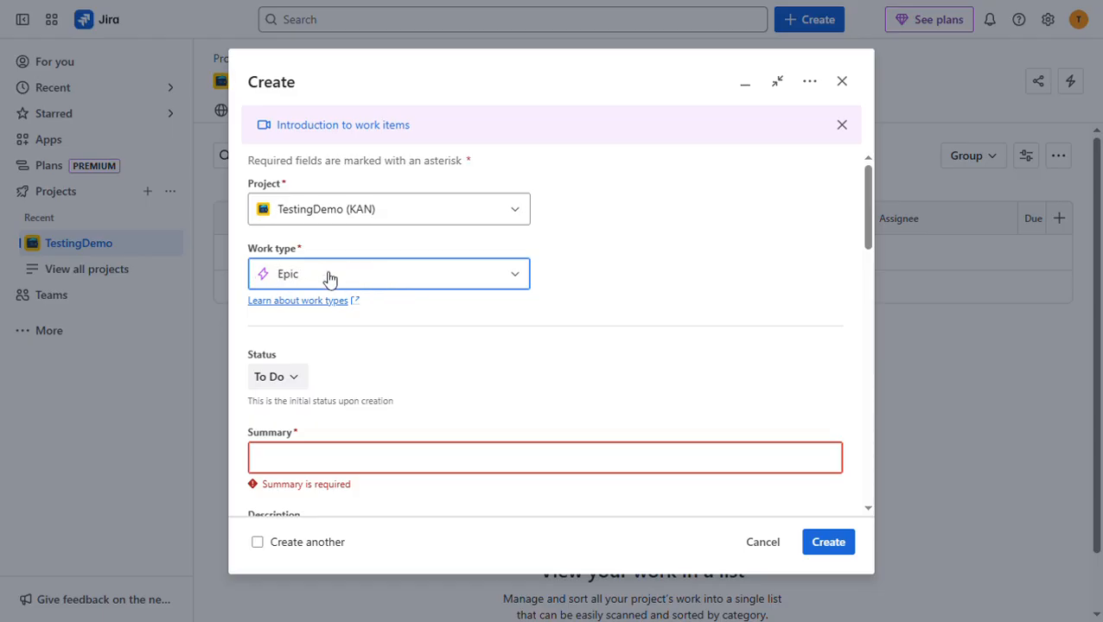
pyautogui.click(607, 474)
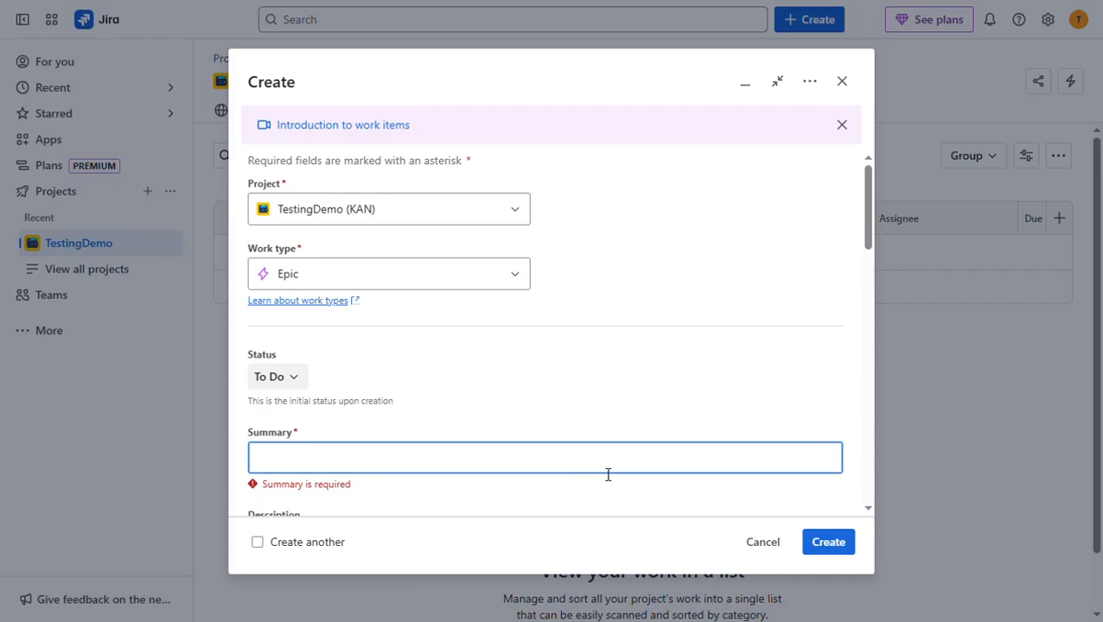
pyautogui.write('Module1')
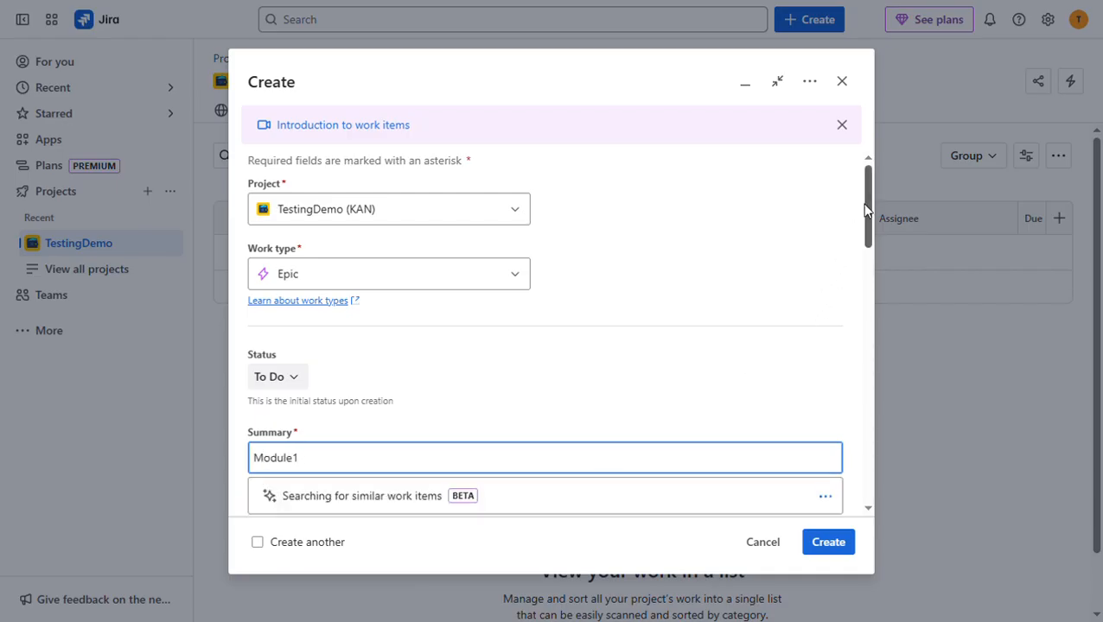
# Enter "This is the Module1 release." as the epic's description
pyautogui.moveTo(867, 210); pyautogui.dragTo(862, 275)
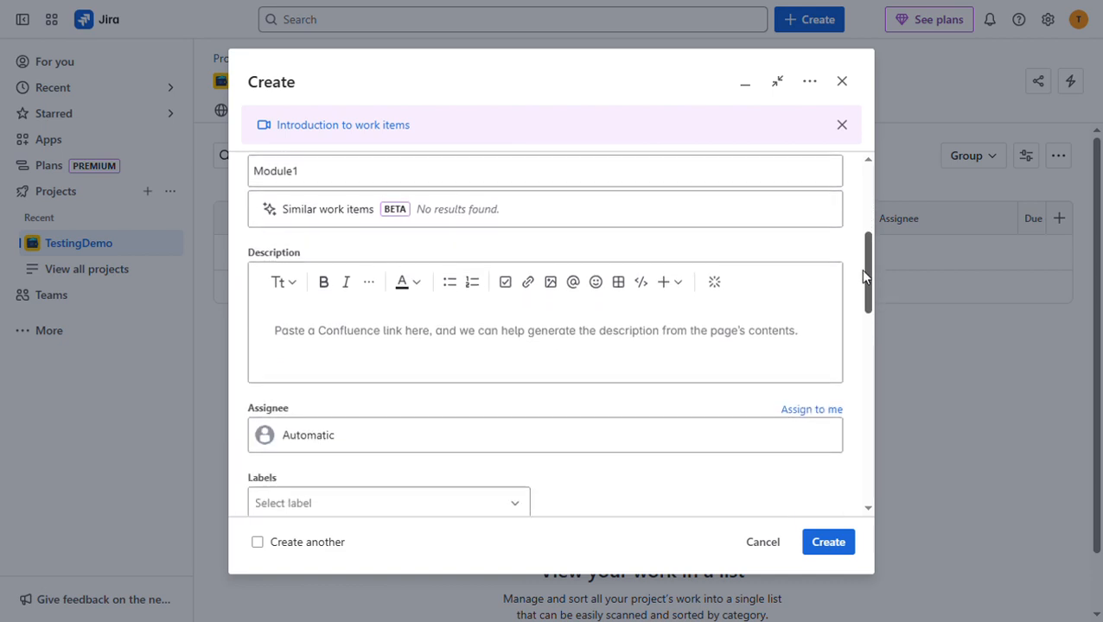
pyautogui.click(584, 343)
pyautogui.write('This is the M')
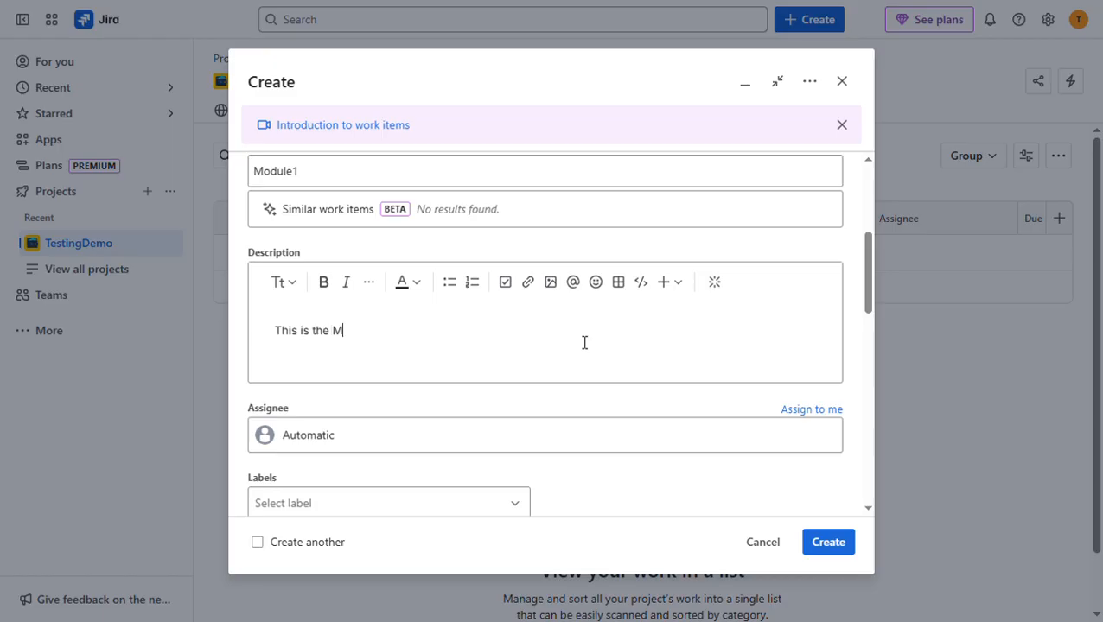
pyautogui.write('odule1 release.')
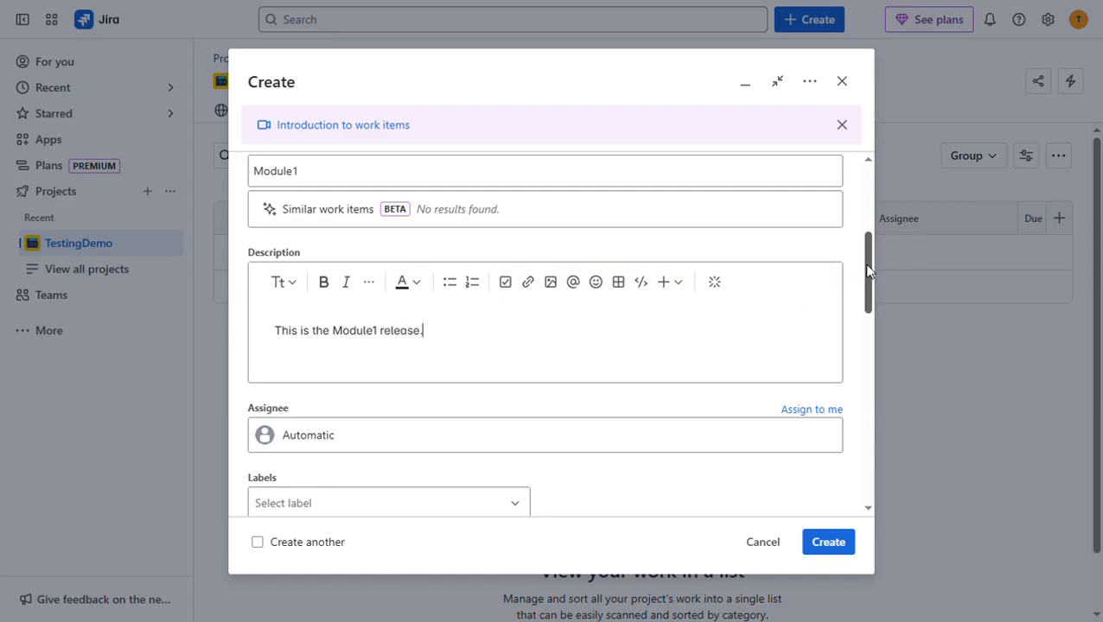
# Set the epic's due date to 8/8/2025
pyautogui.moveTo(869, 271); pyautogui.dragTo(869, 336)
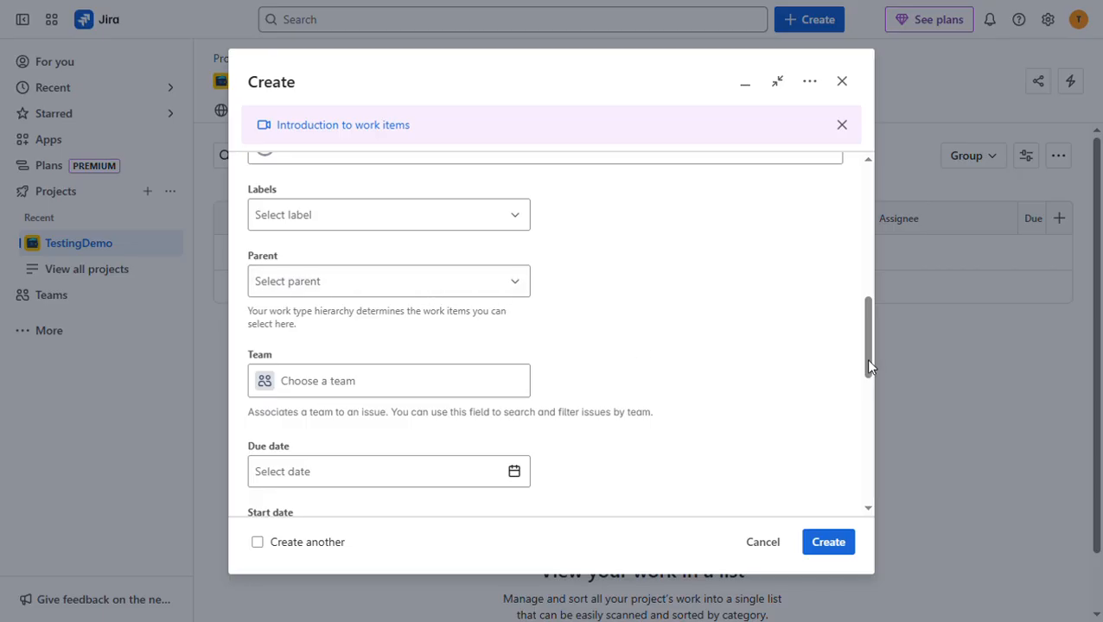
pyautogui.moveTo(865, 359); pyautogui.dragTo(867, 388)
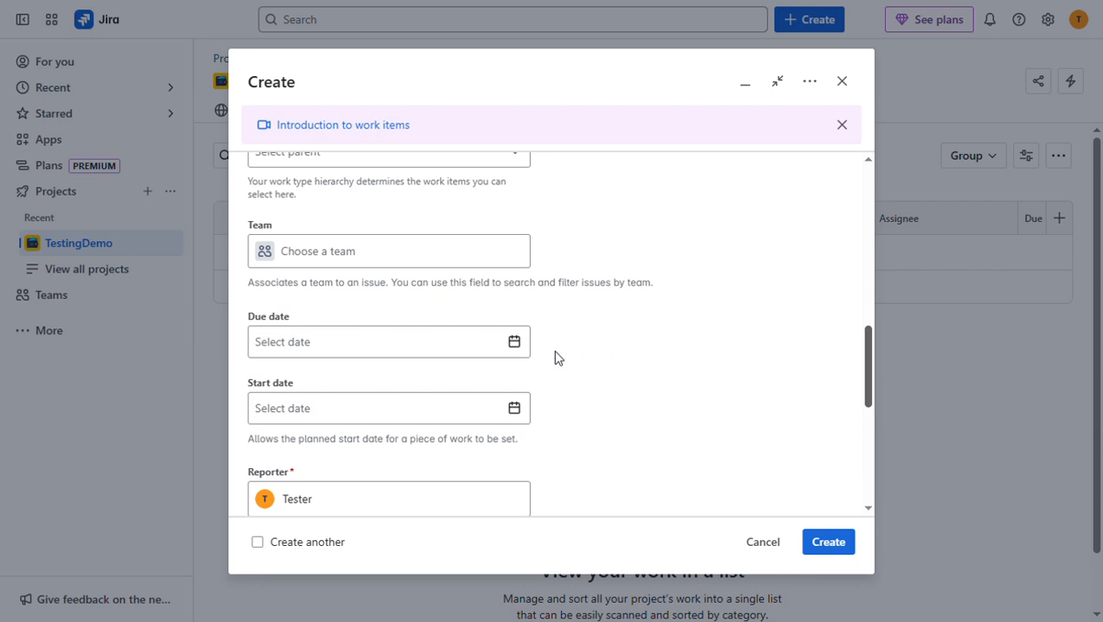
pyautogui.click(522, 344)
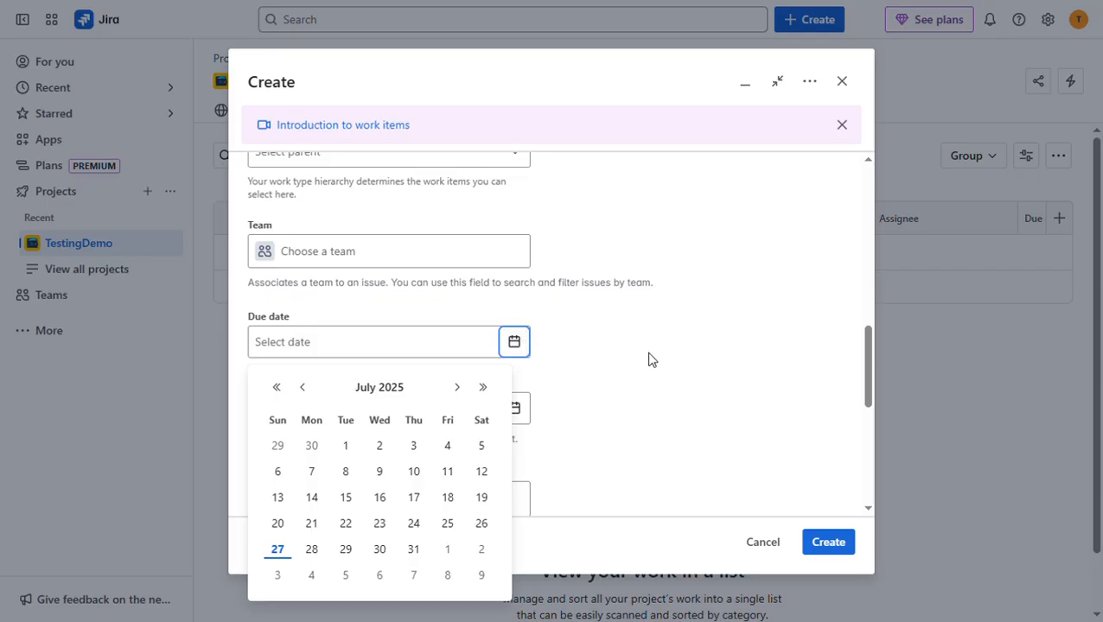
pyautogui.click(514, 343)
pyautogui.click(515, 344)
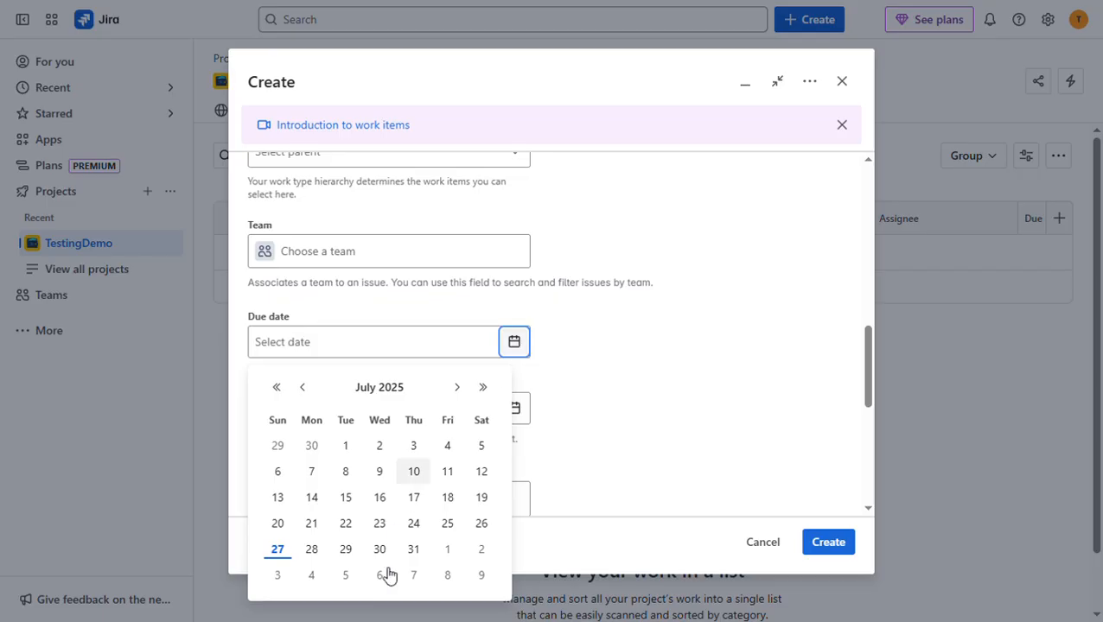
pyautogui.click(447, 576)
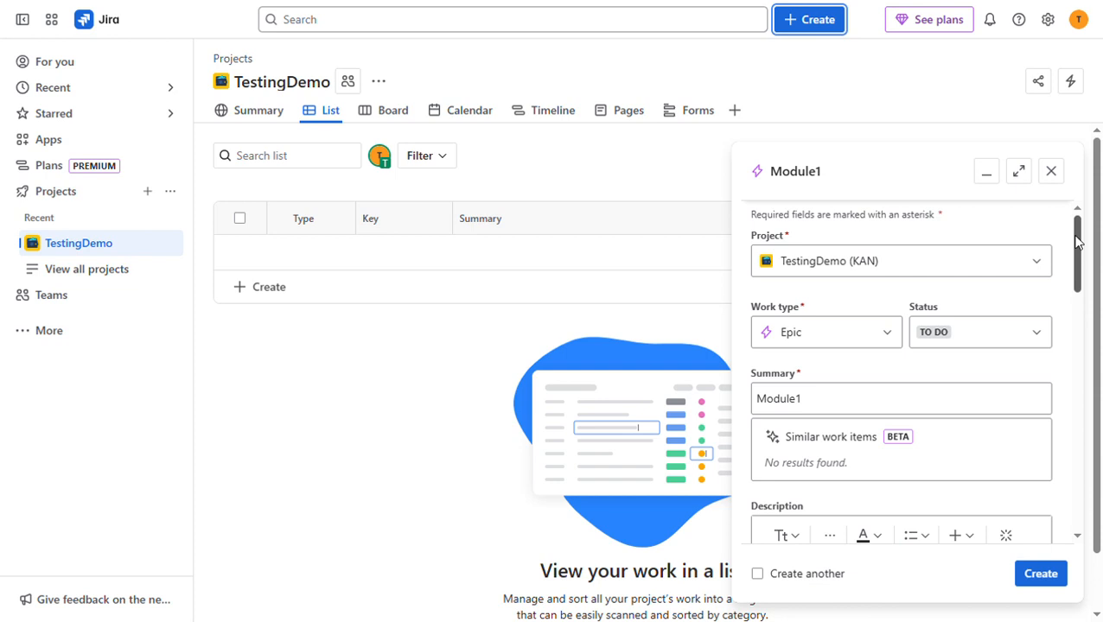
# Set the epic's start date to 7/25/2025
pyautogui.moveTo(1077, 242); pyautogui.dragTo(1078, 401)
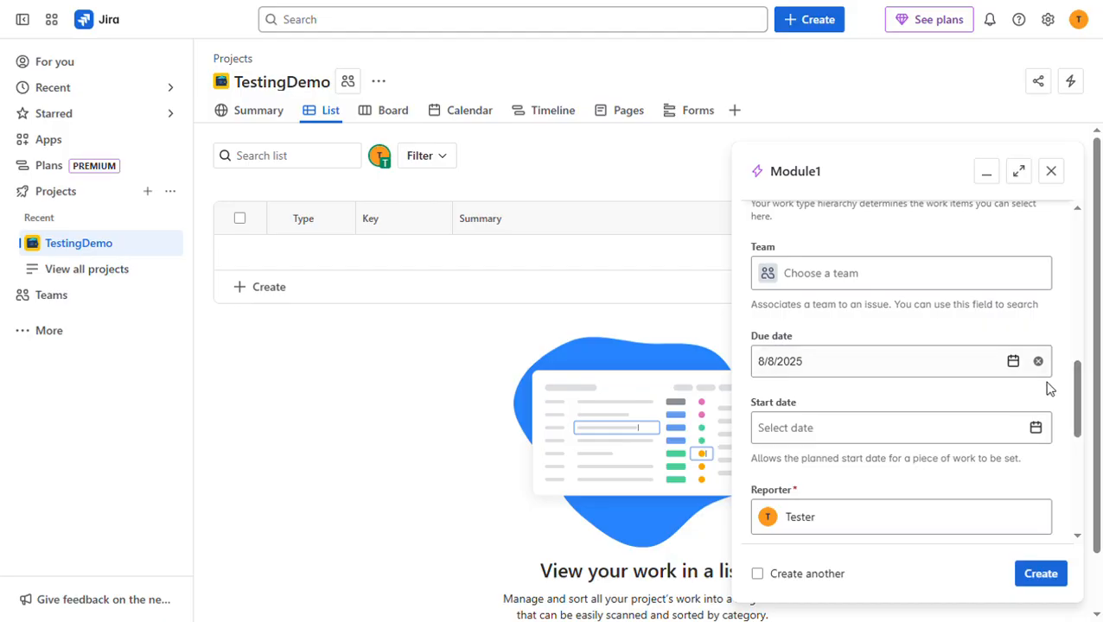
pyautogui.moveTo(1079, 377); pyautogui.dragTo(1078, 397)
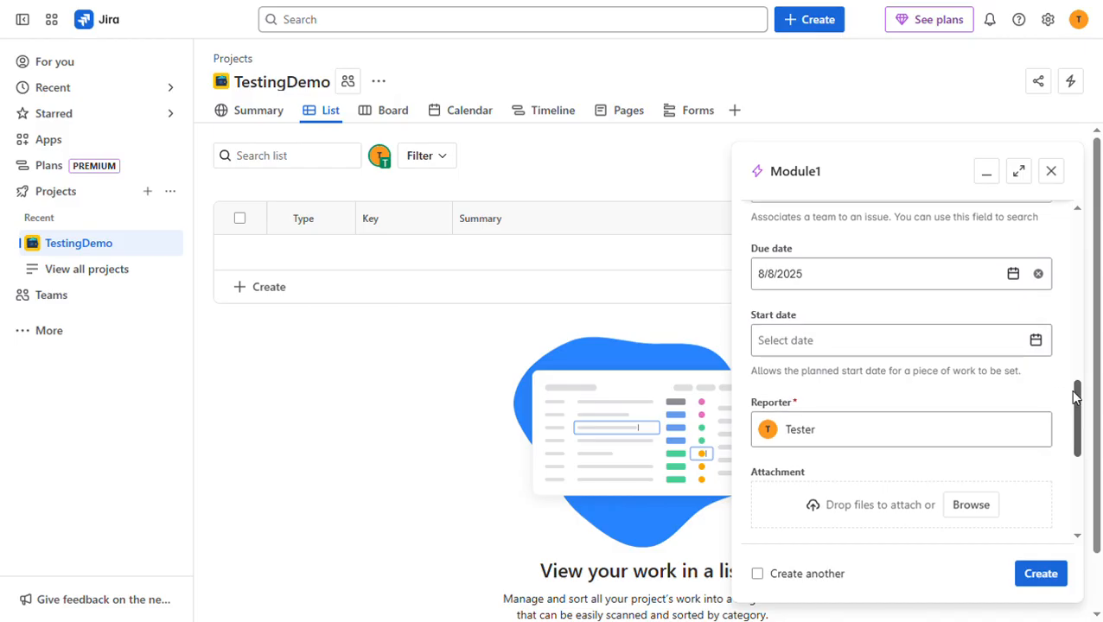
pyautogui.click(1049, 348)
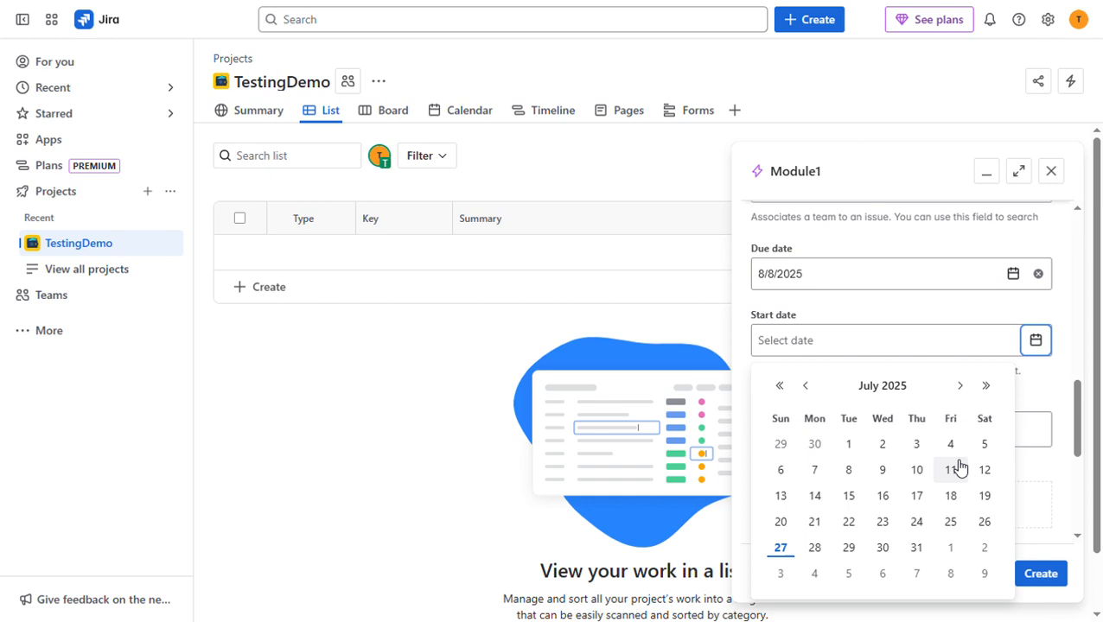
pyautogui.click(954, 522)
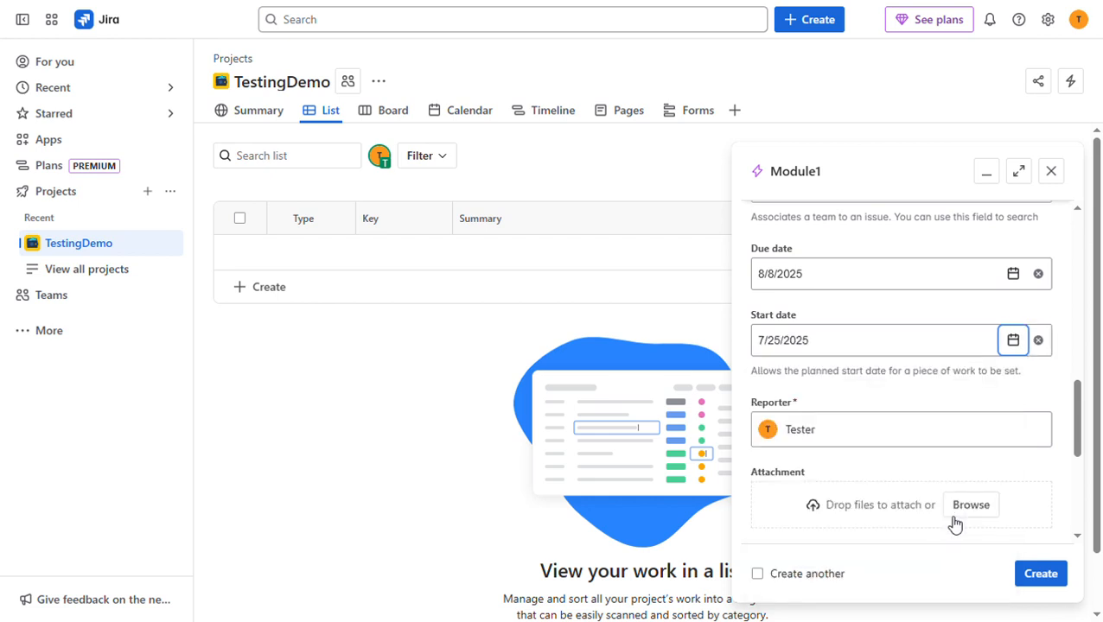
# Create the Module1 epic, dismiss the creation notice and look over the epic's columns in the project list
pyautogui.moveTo(1082, 413); pyautogui.dragTo(1078, 469)
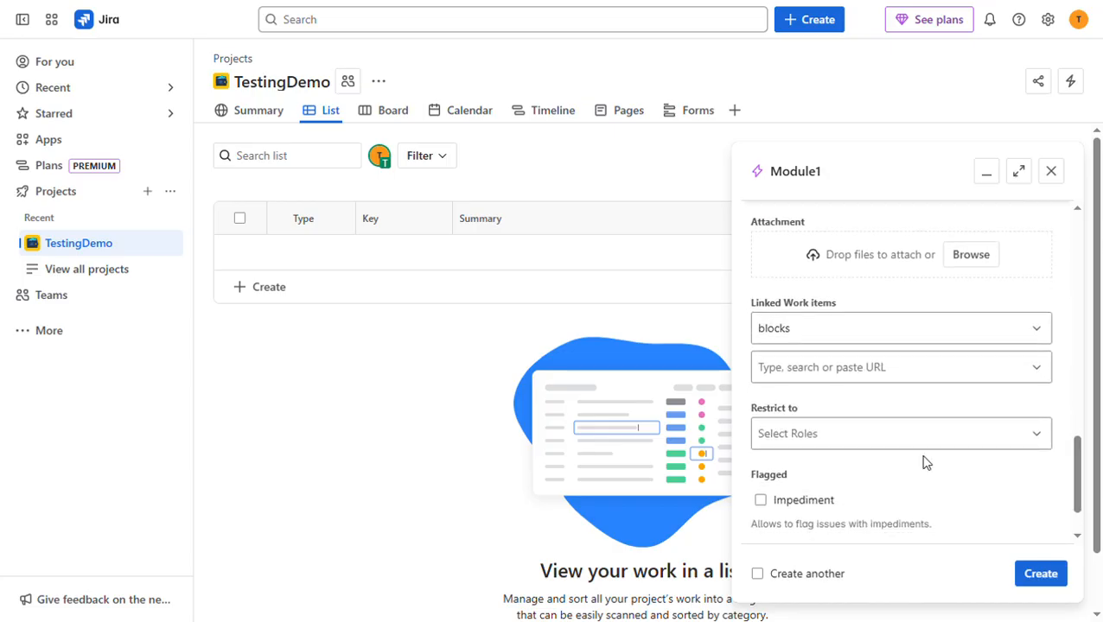
pyautogui.click(1050, 587)
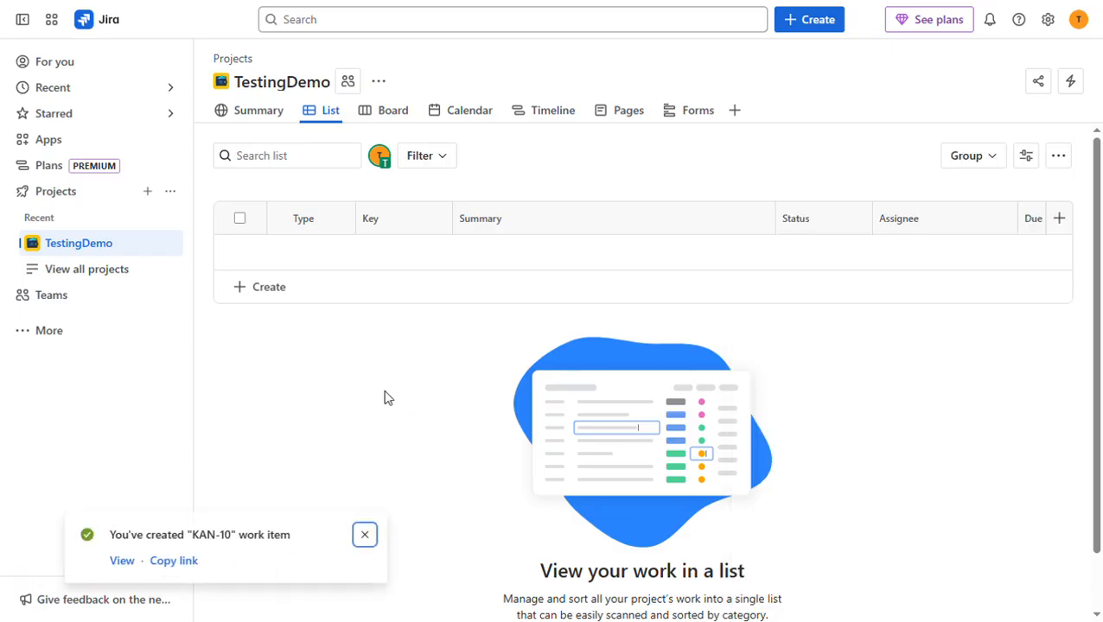
pyautogui.click(365, 535)
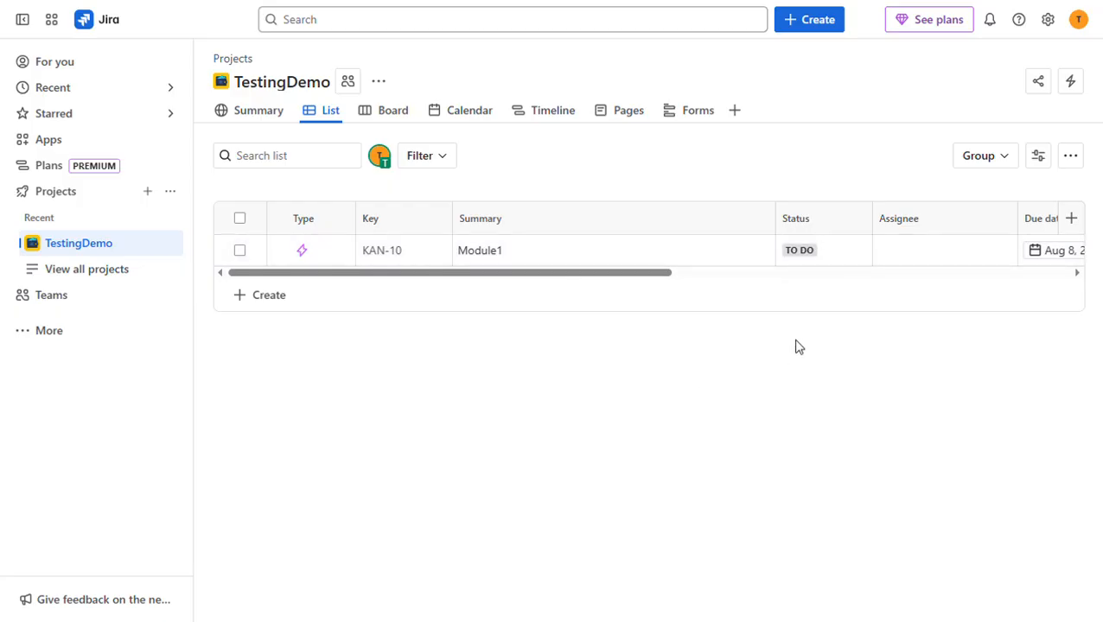
pyautogui.moveTo(659, 282); pyautogui.dragTo(756, 286)
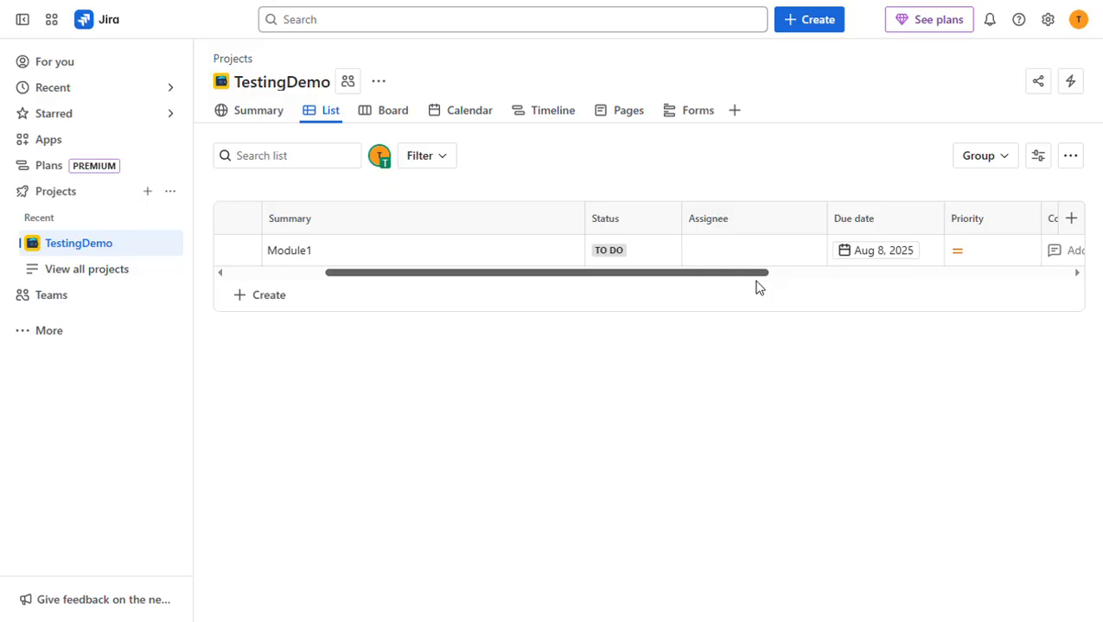
pyautogui.moveTo(756, 274); pyautogui.dragTo(526, 285)
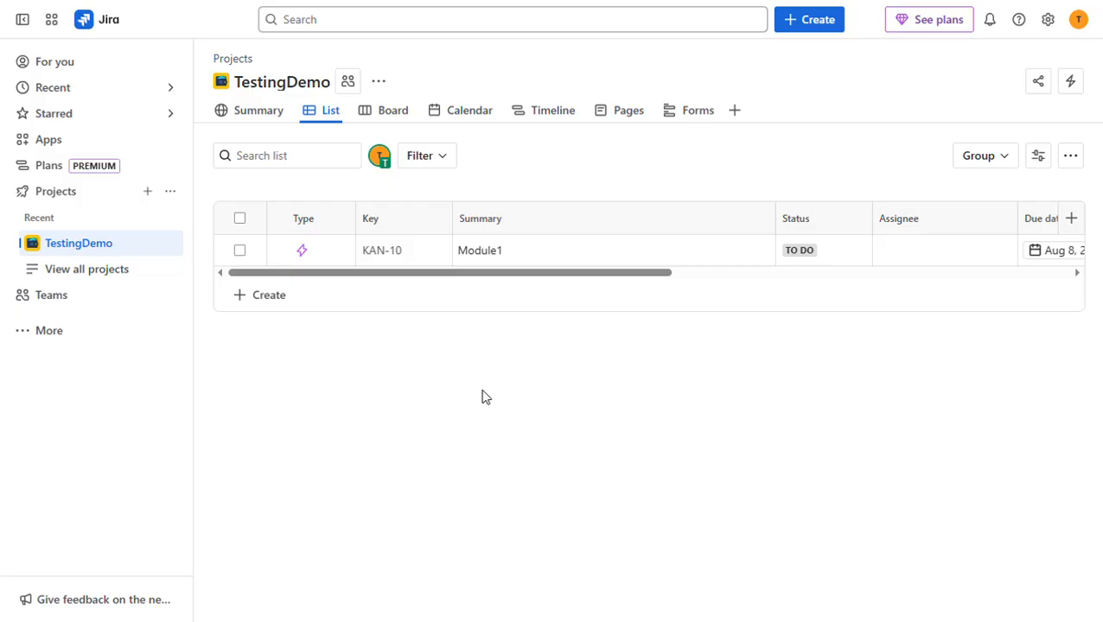
# Start a new work item of type Story with the summary "Story 1"
pyautogui.click(837, 19)
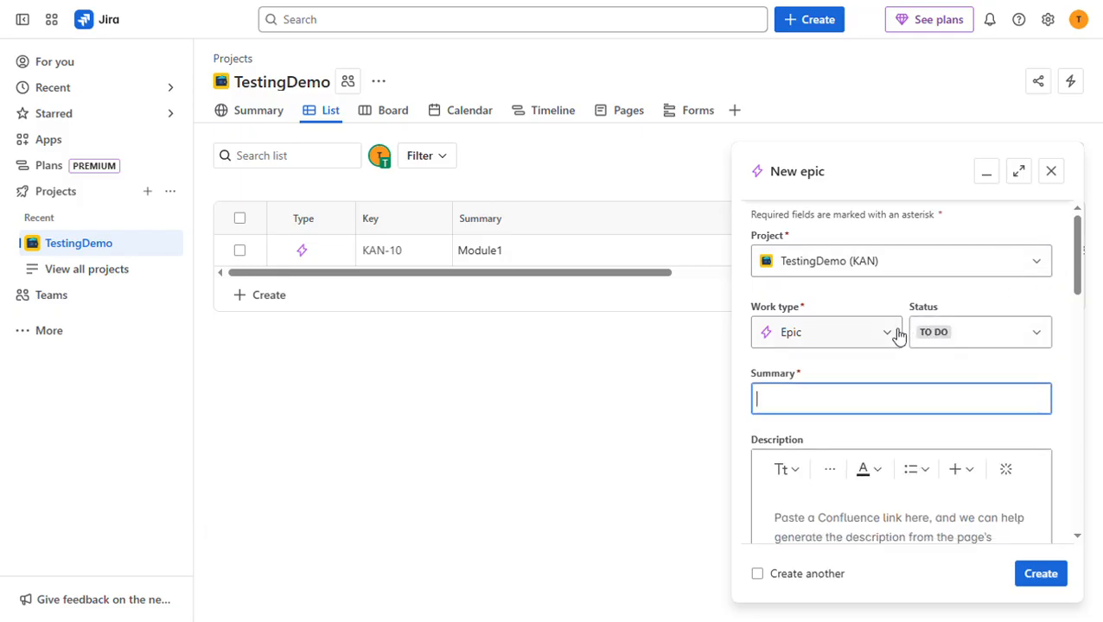
pyautogui.click(897, 335)
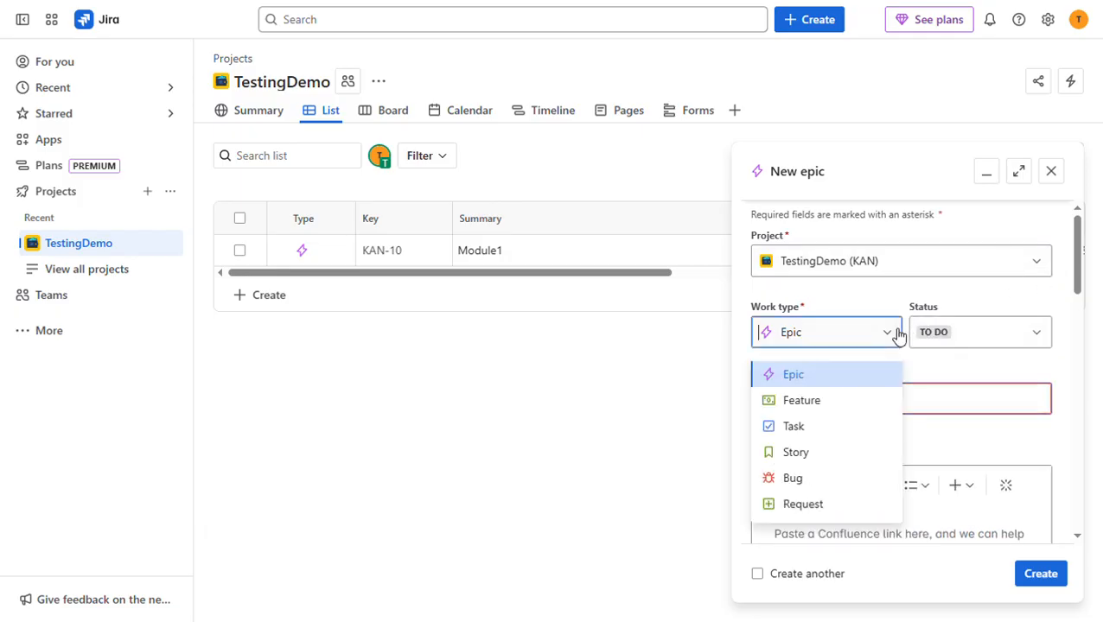
pyautogui.click(815, 427)
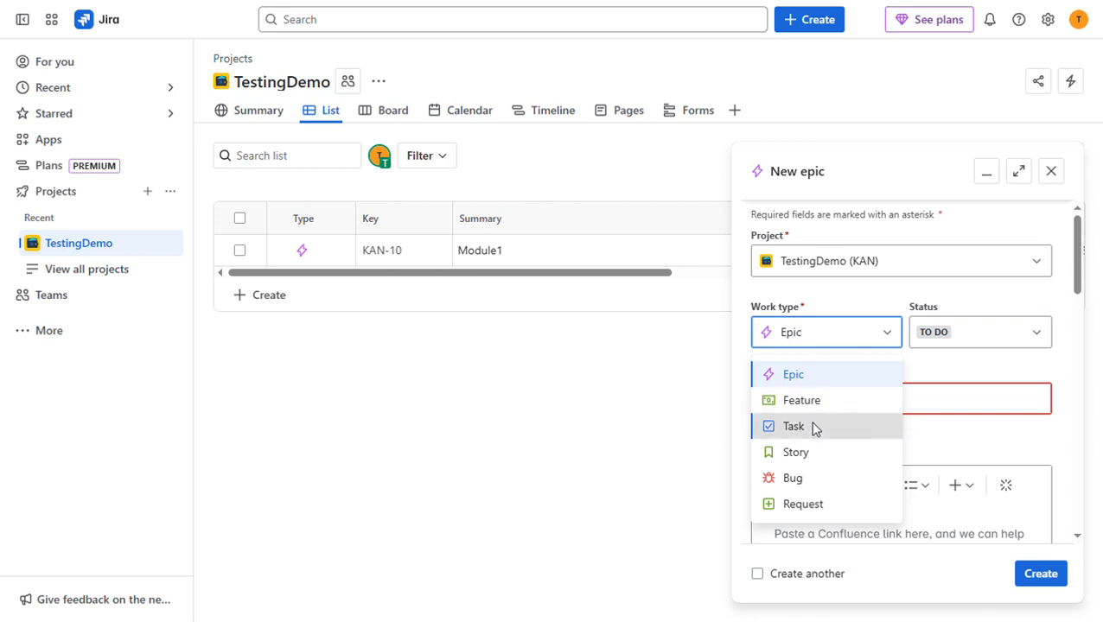
pyautogui.click(899, 336)
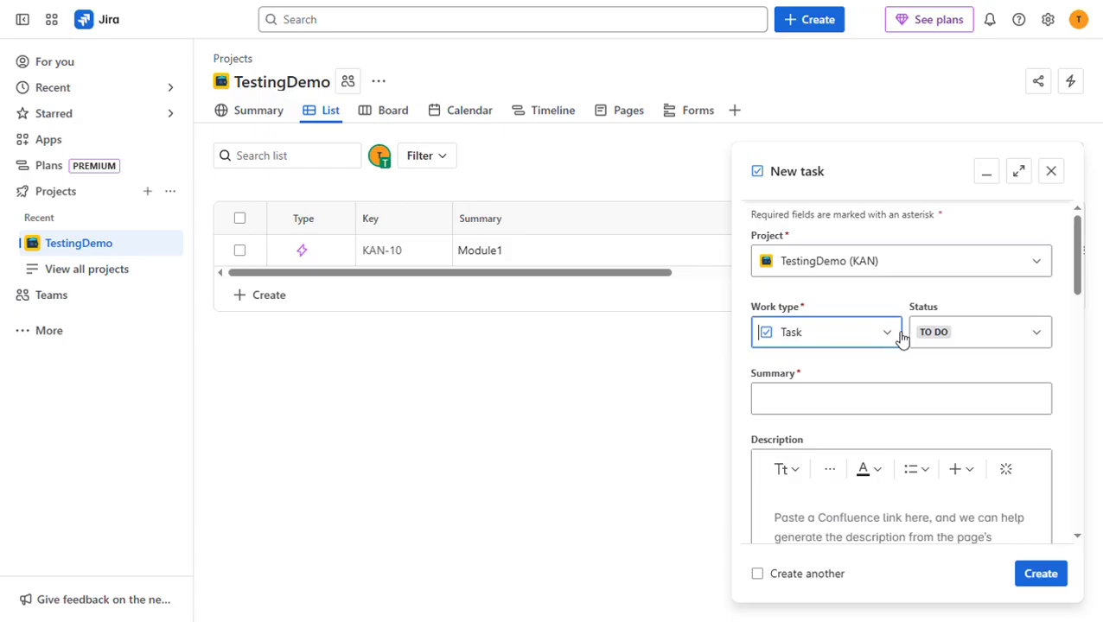
pyautogui.click(901, 338)
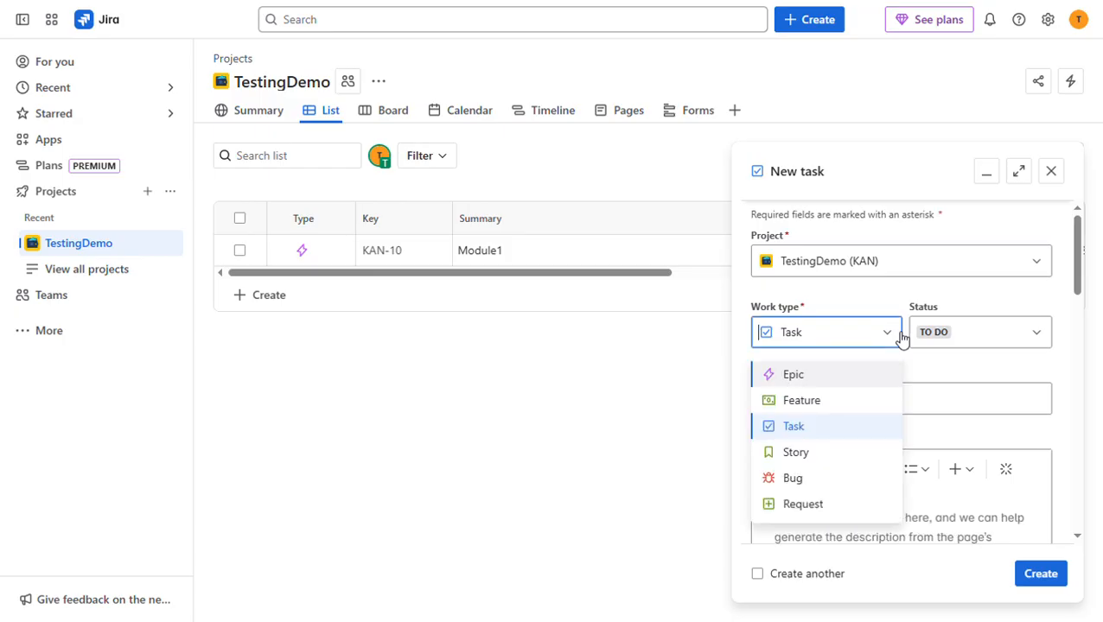
pyautogui.click(814, 456)
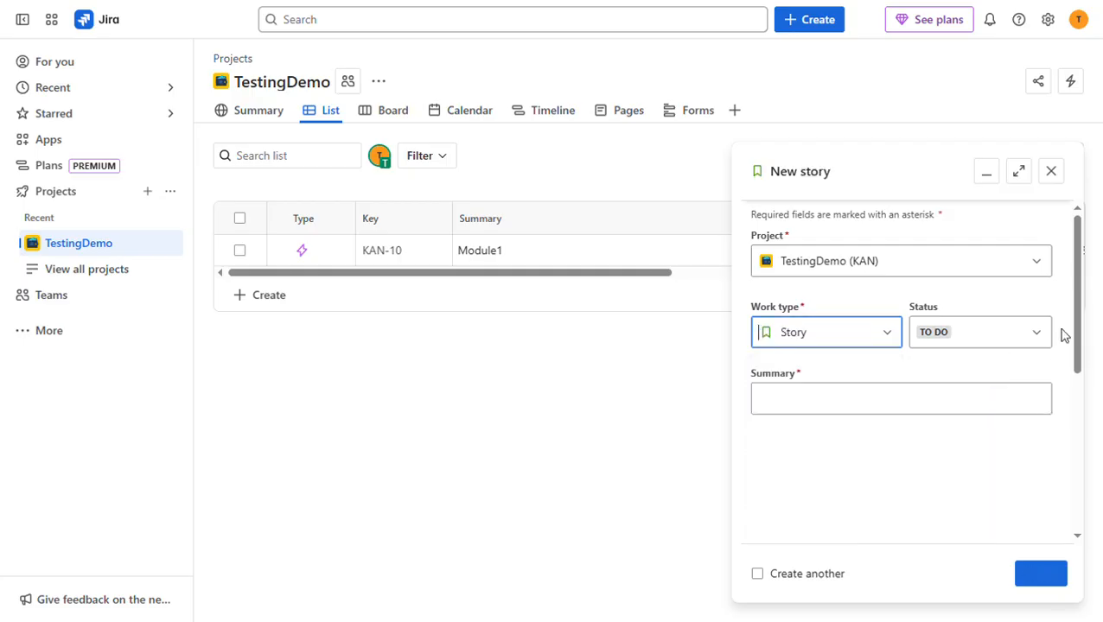
pyautogui.scroll(-1, 1078, 292)
pyautogui.click(915, 348)
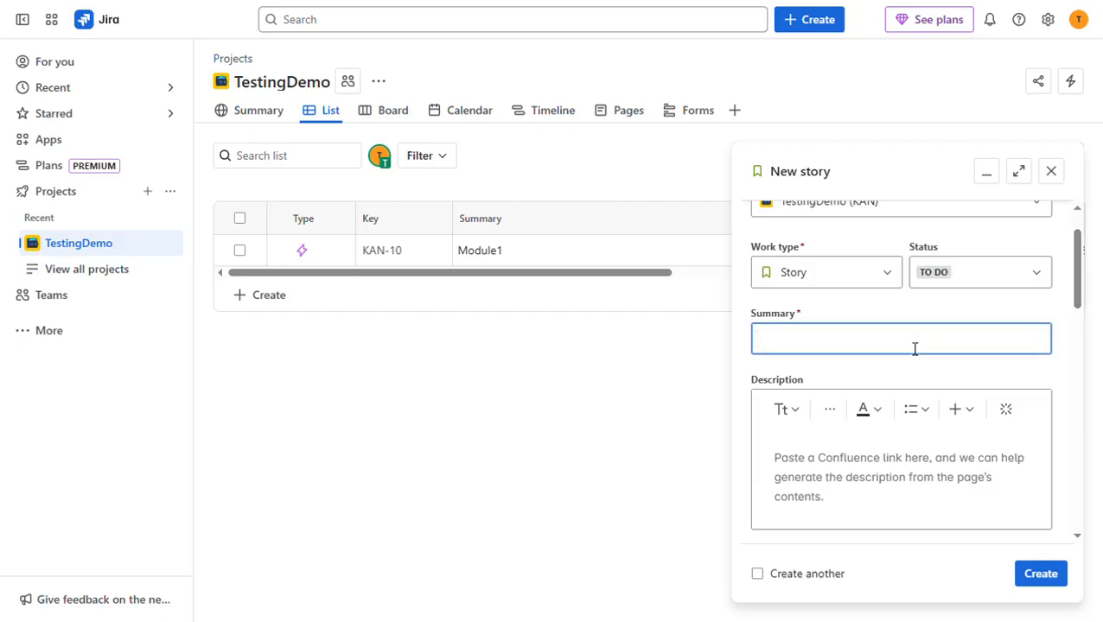
pyautogui.write('Story 1')
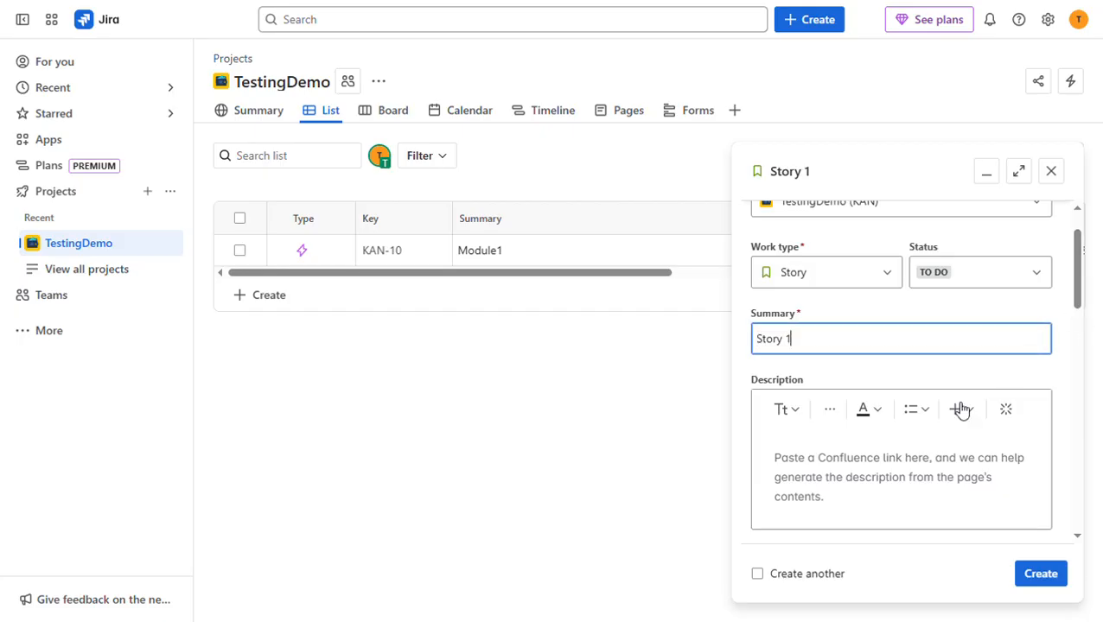
# Set the due date of Story 1 to 7/30/2025
pyautogui.moveTo(1078, 288); pyautogui.dragTo(1078, 373)
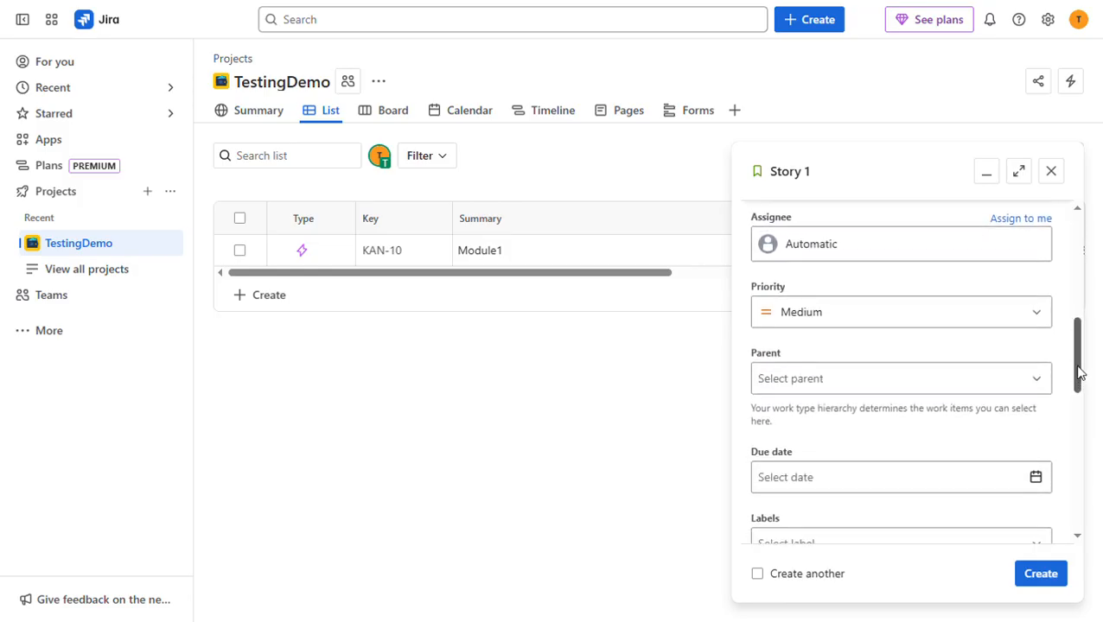
pyautogui.click(1037, 478)
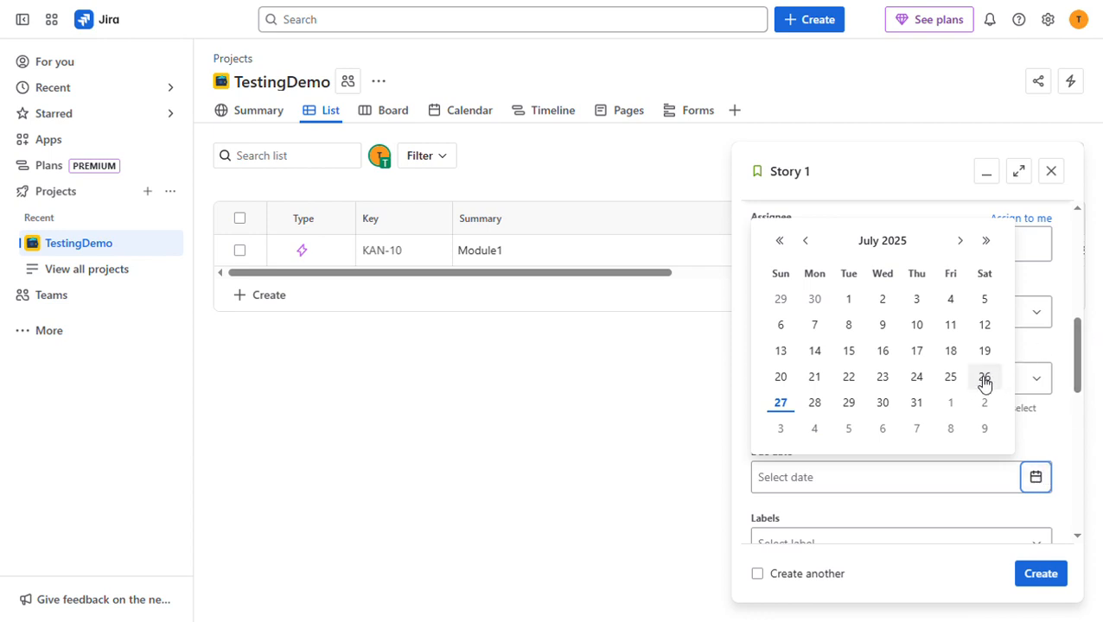
pyautogui.click(890, 414)
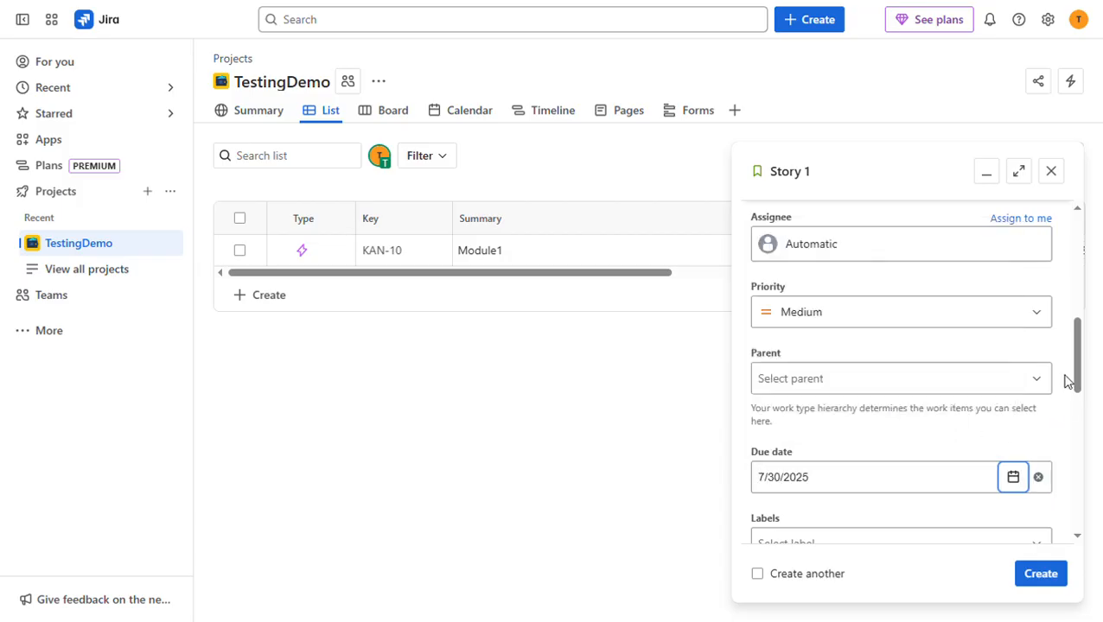
# Set the parent of Story 1 to KAN-10 Module1 and create the story
pyautogui.moveTo(1076, 322); pyautogui.dragTo(1065, 385)
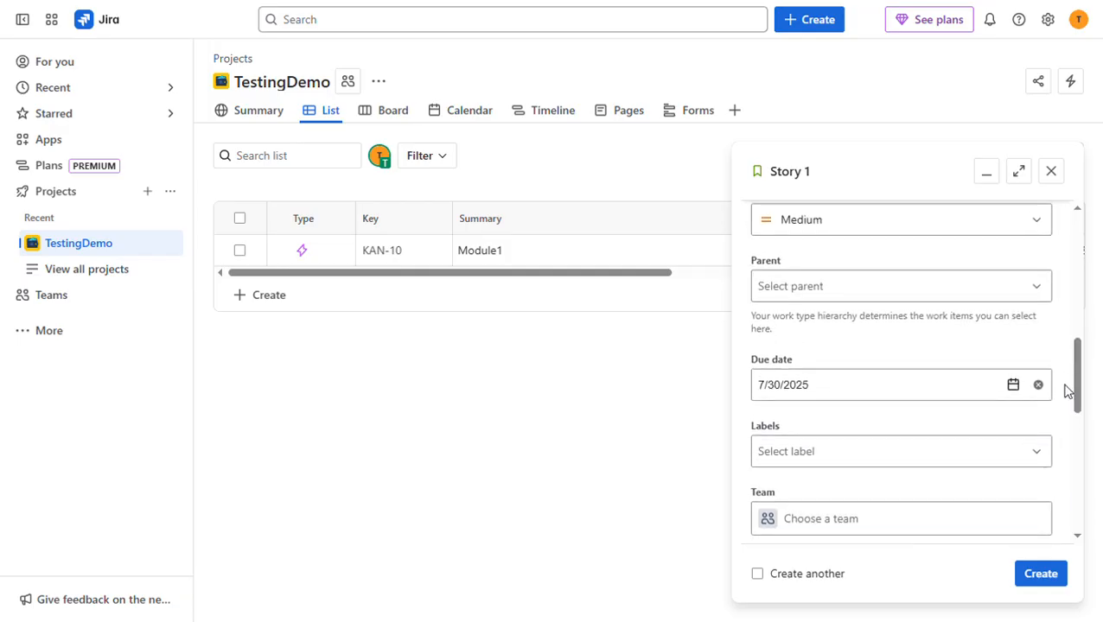
pyautogui.click(882, 300)
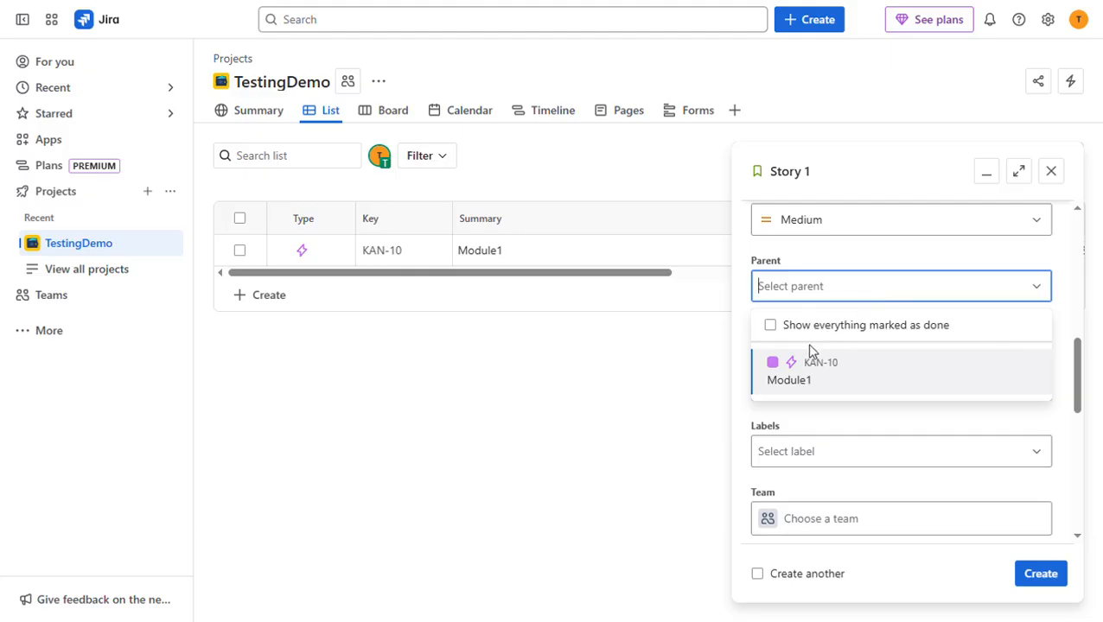
pyautogui.click(868, 386)
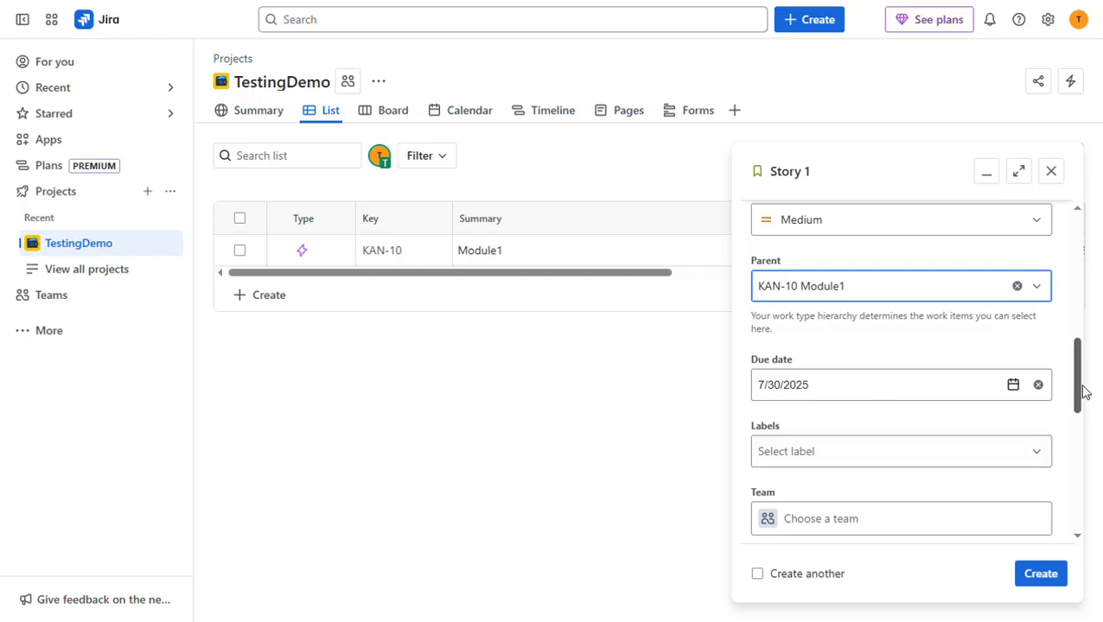
pyautogui.moveTo(1083, 392); pyautogui.dragTo(1076, 525)
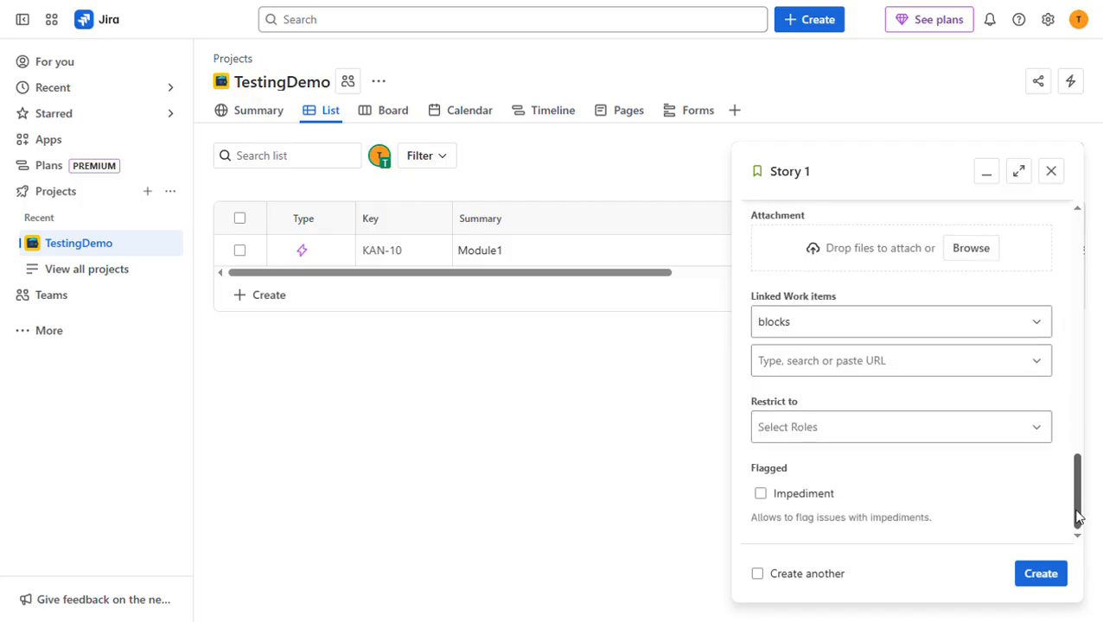
pyautogui.click(1032, 574)
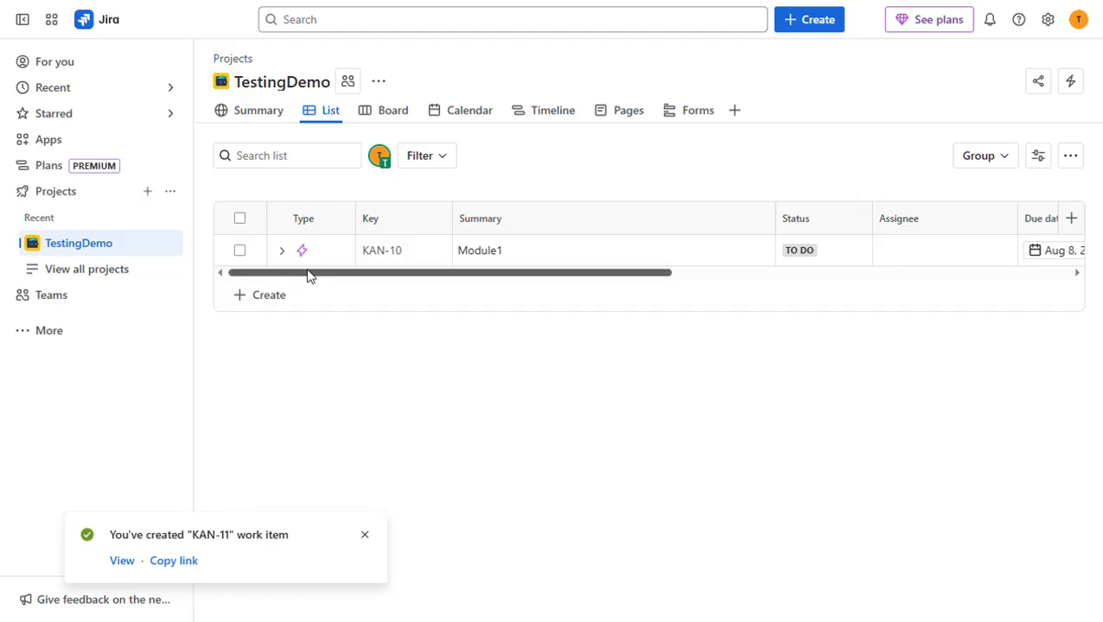
# Expand the Module1 epic and create a subtask "Test case design" under Story 1
pyautogui.click(282, 252)
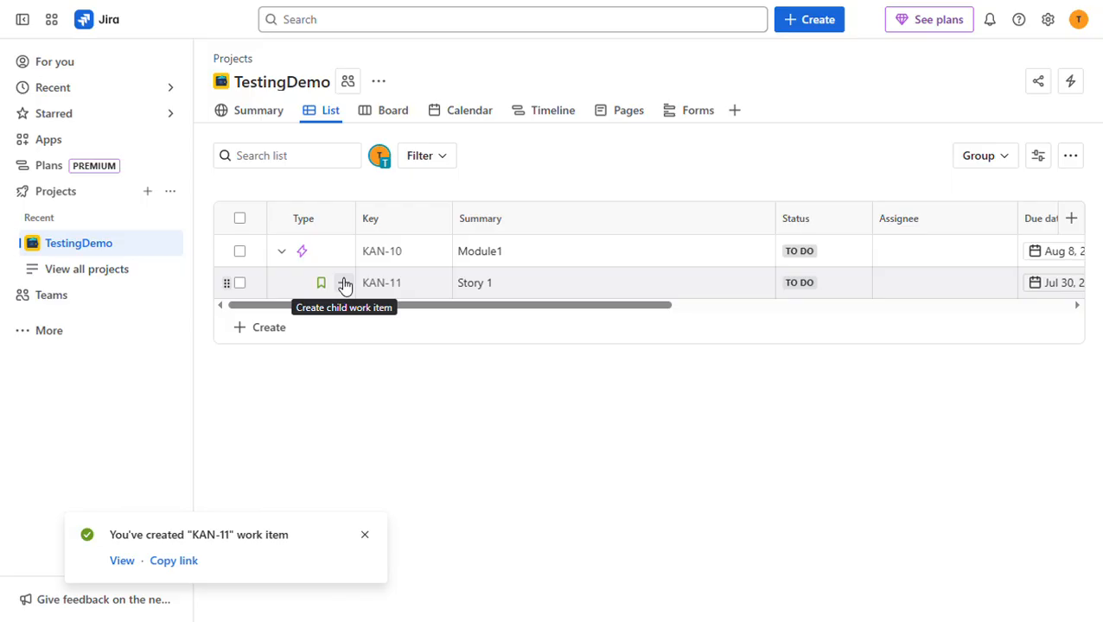
pyautogui.click(344, 285)
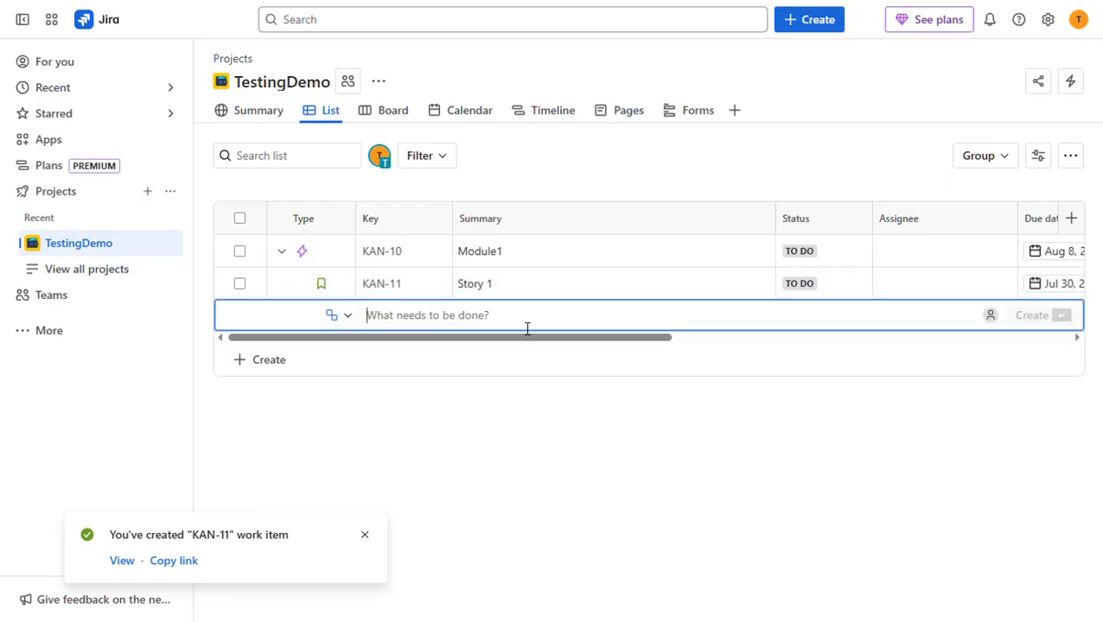
pyautogui.write('T')
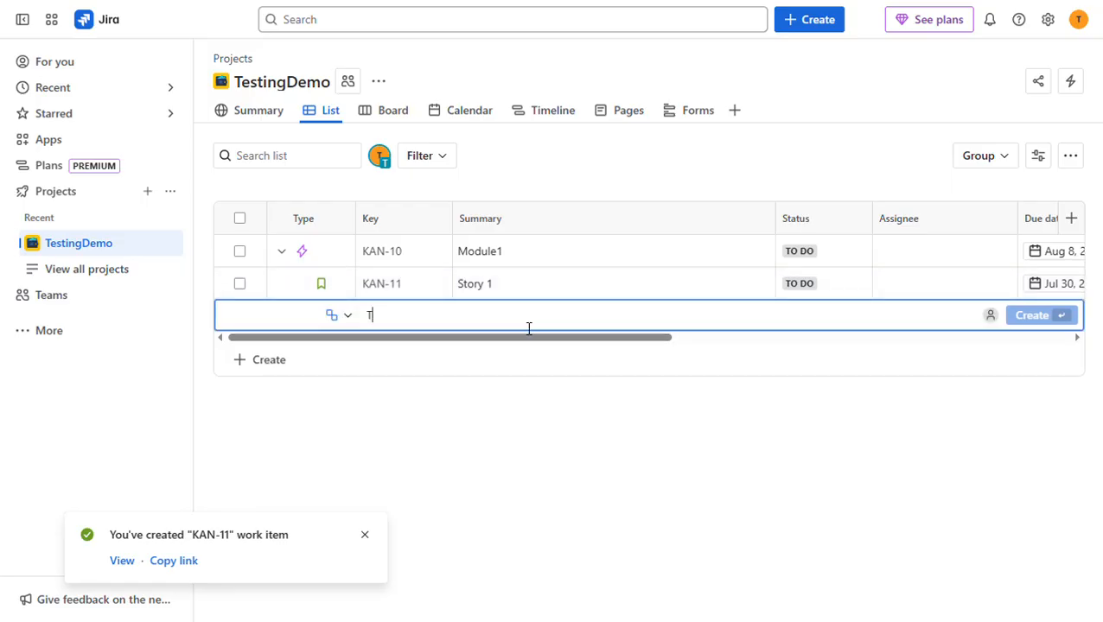
pyautogui.write('est cs')
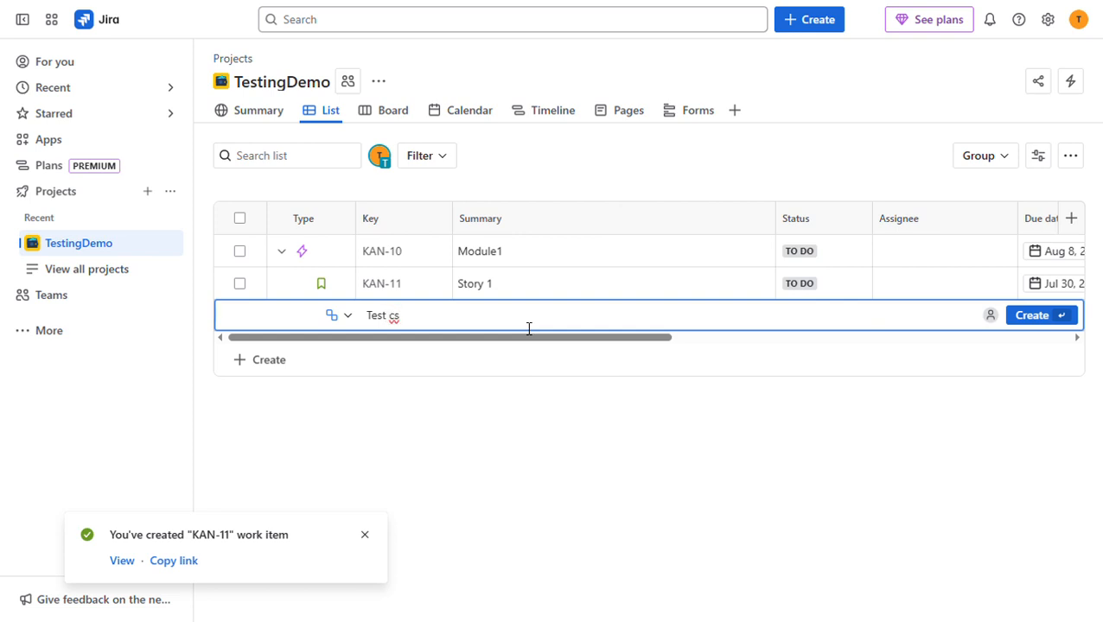
pyautogui.write('ase design')
pyautogui.press('Left')
pyautogui.press('Delete')
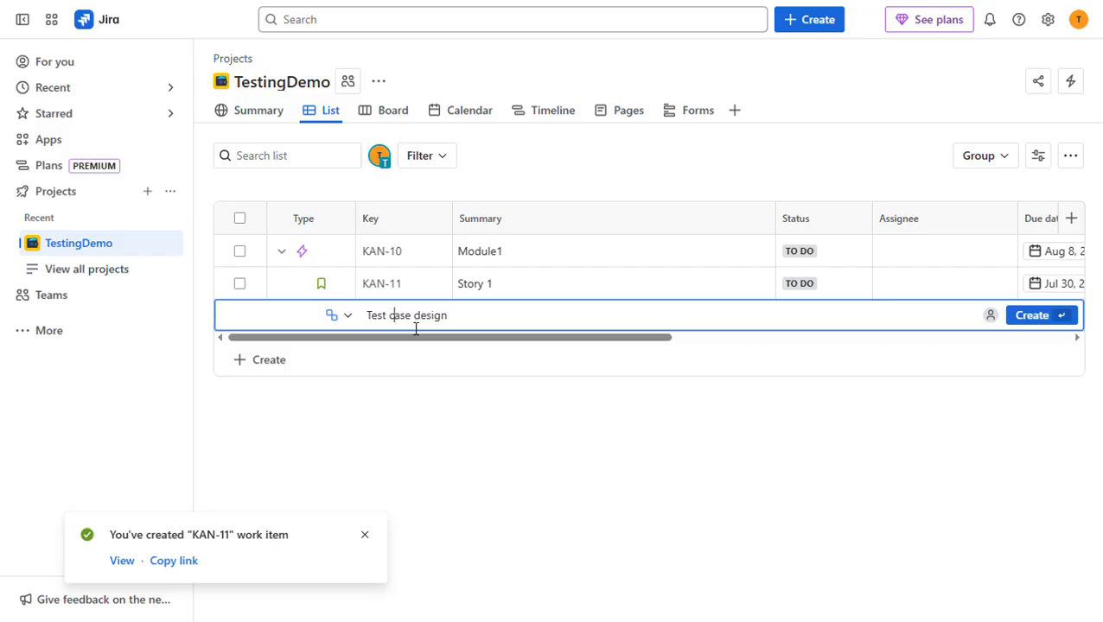
pyautogui.click(1034, 317)
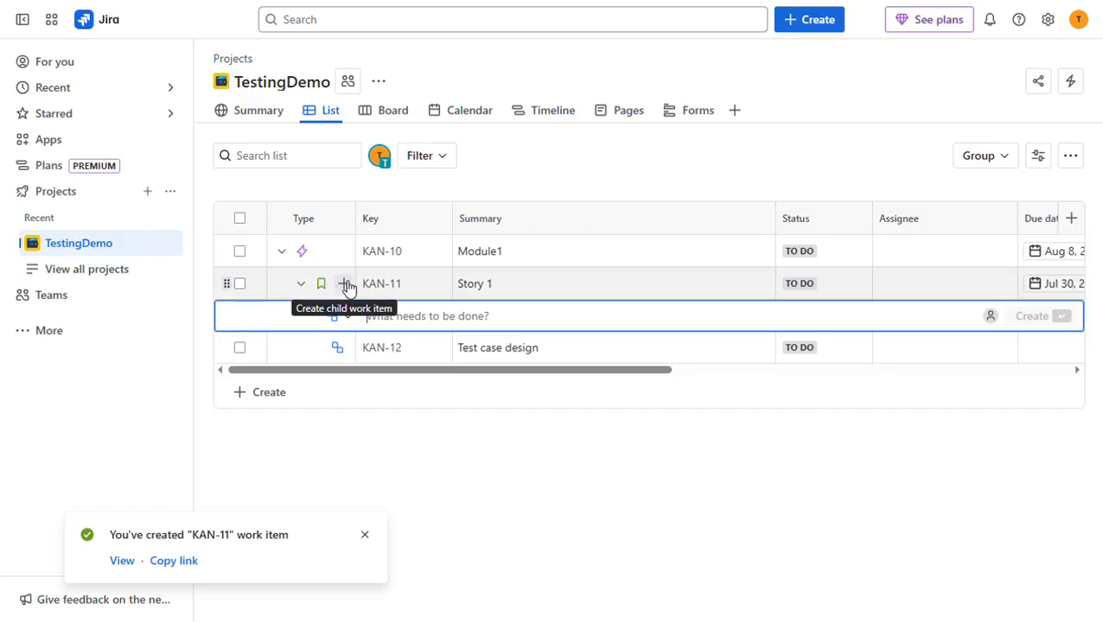
# Add another subtask under Story 1 with the summary "Test case eview"
pyautogui.click(345, 284)
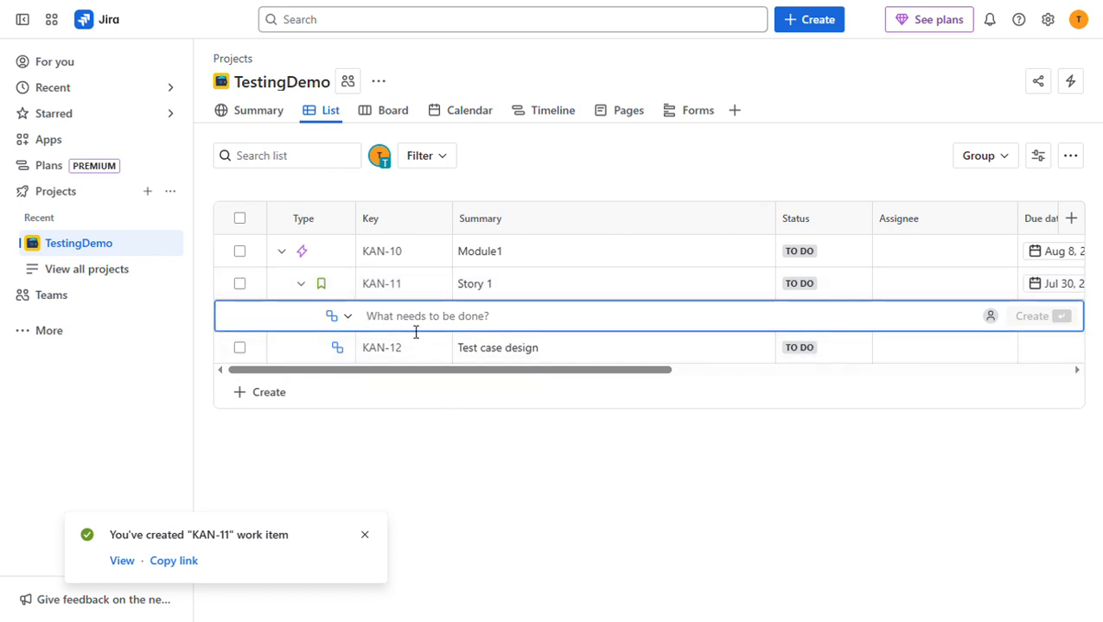
pyautogui.write('Test case eview')
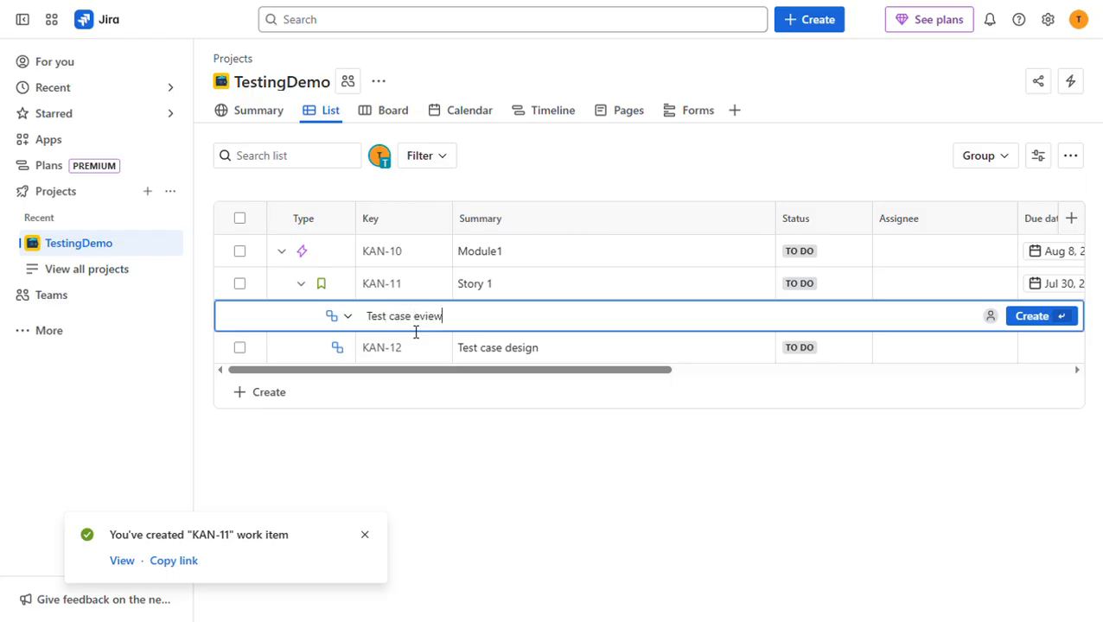
pyautogui.click(1033, 329)
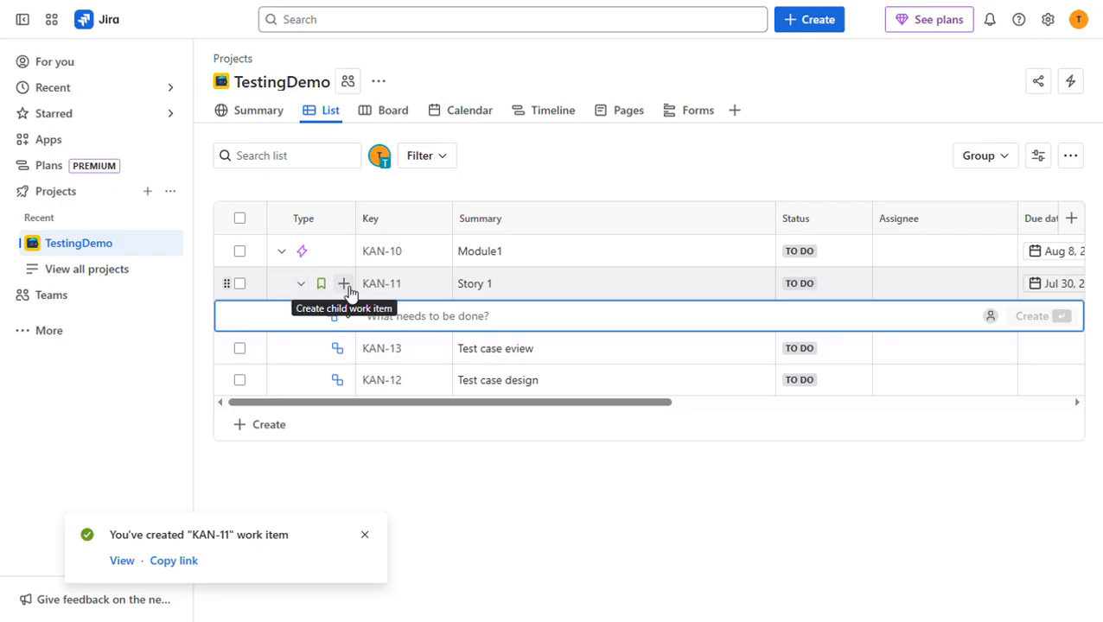
# Create the subtask "Test case Execution" under Story 1 and leave the inline entry row
pyautogui.write('T')
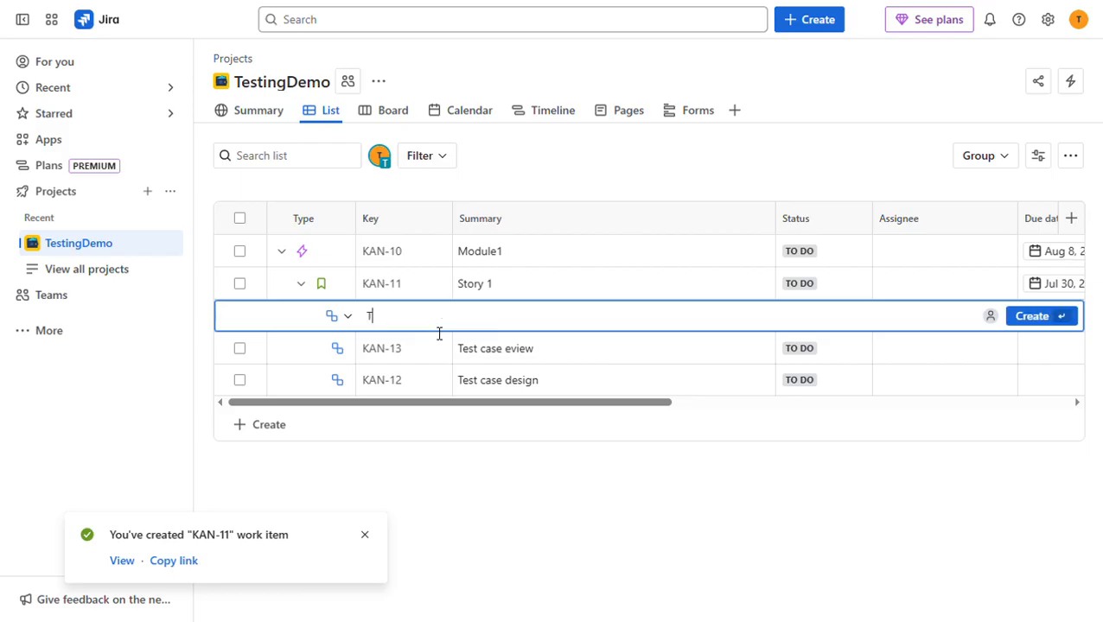
pyautogui.write('est case Execution')
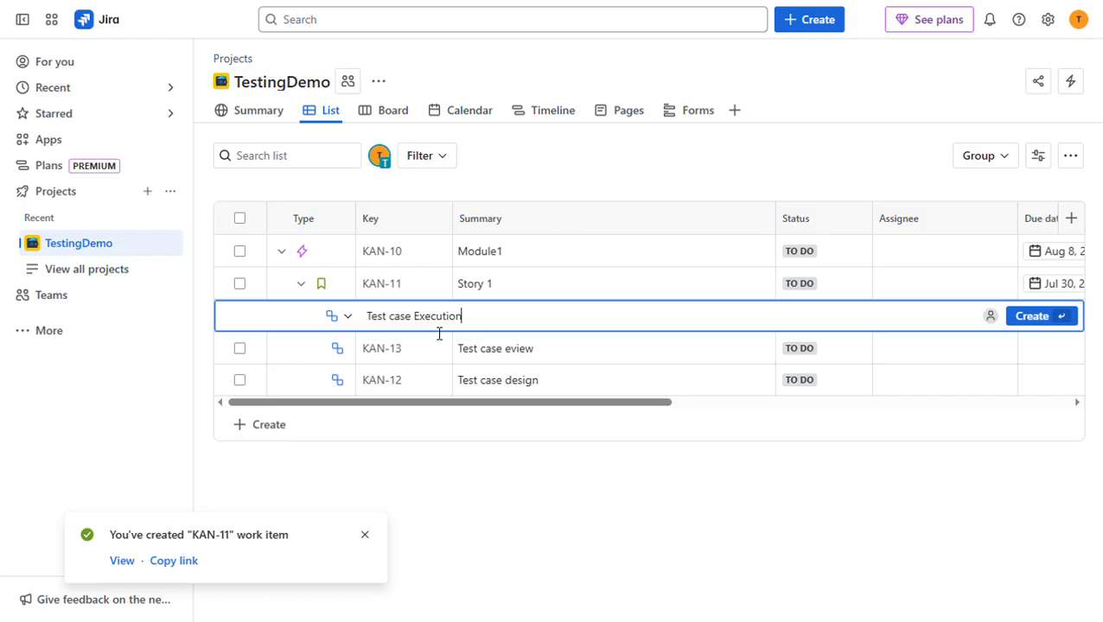
pyautogui.click(1034, 322)
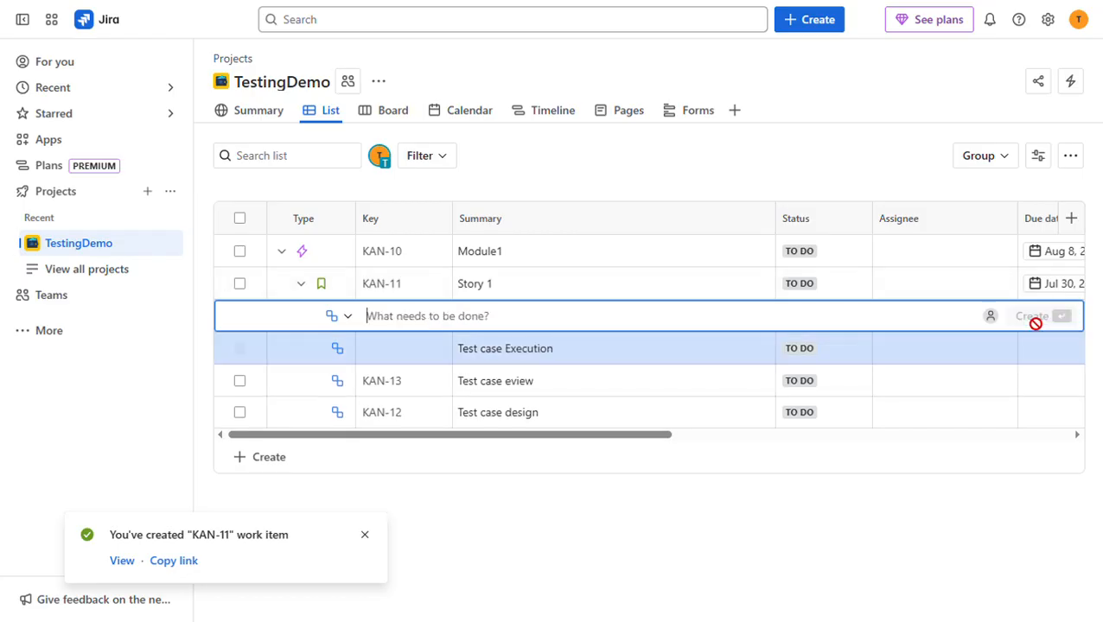
pyautogui.click(586, 579)
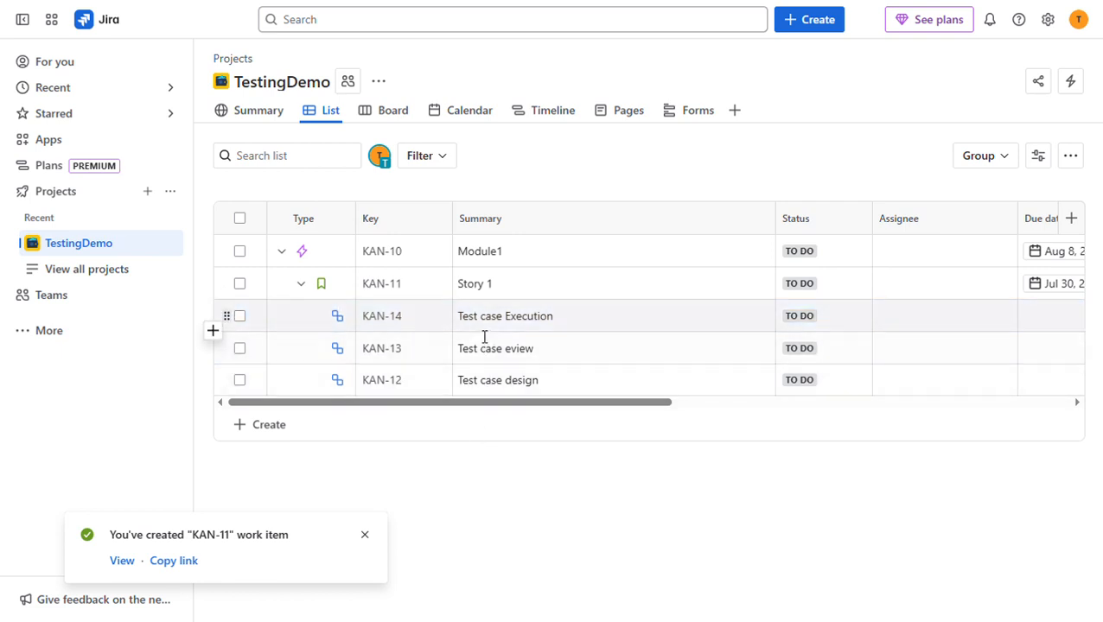
# Collapse and expand Story 1 and Module1 in the list to examine the epic, story and subtask hierarchy
pyautogui.click(302, 284)
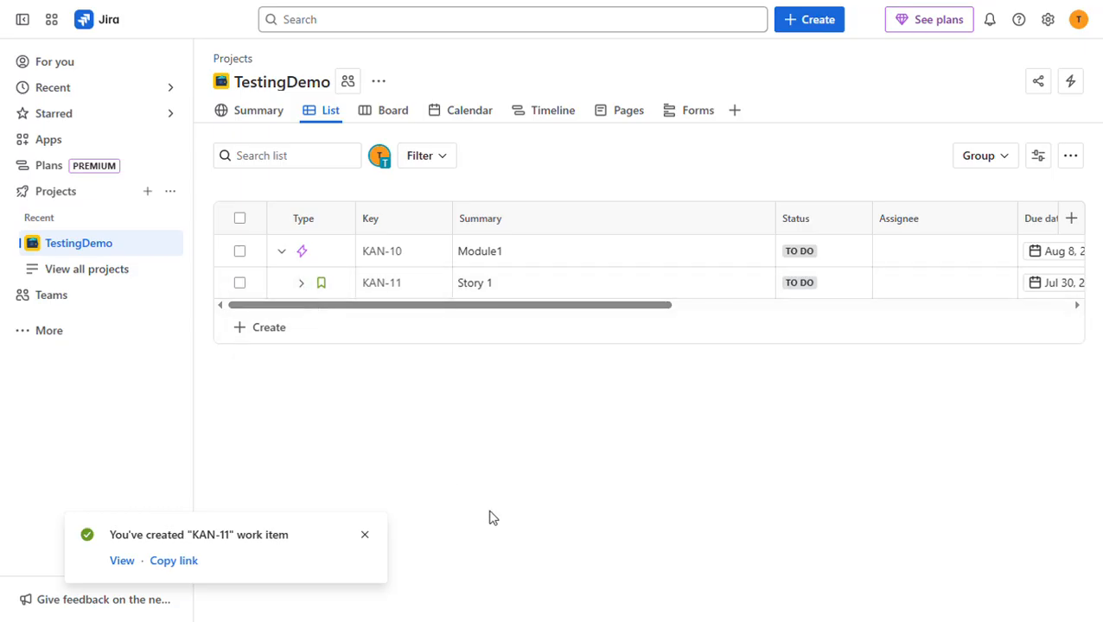
pyautogui.click(303, 284)
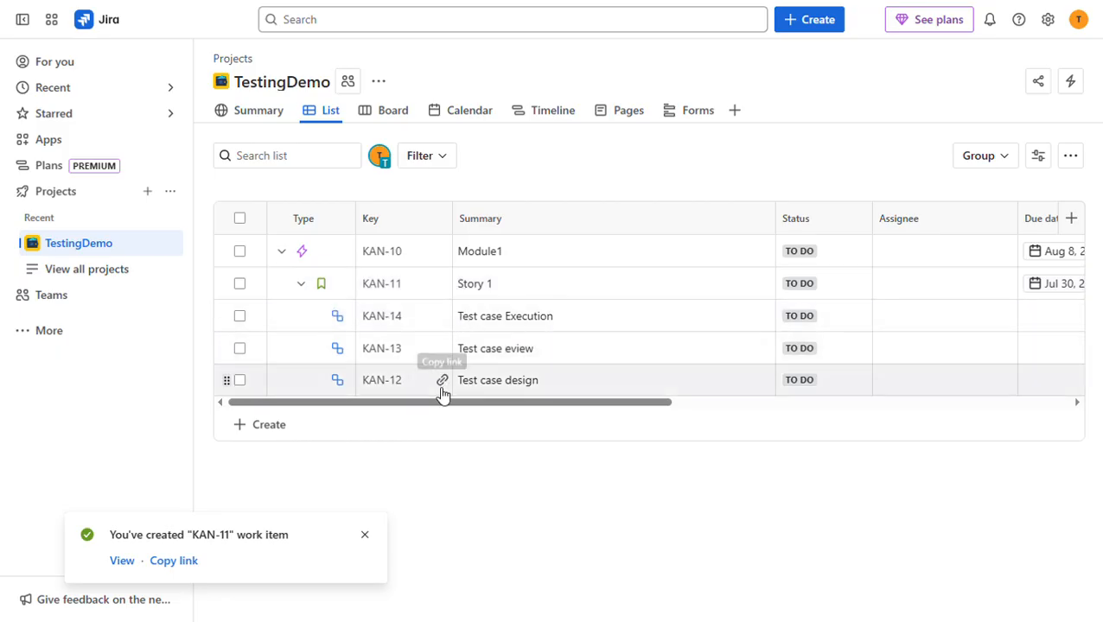
pyautogui.click(301, 285)
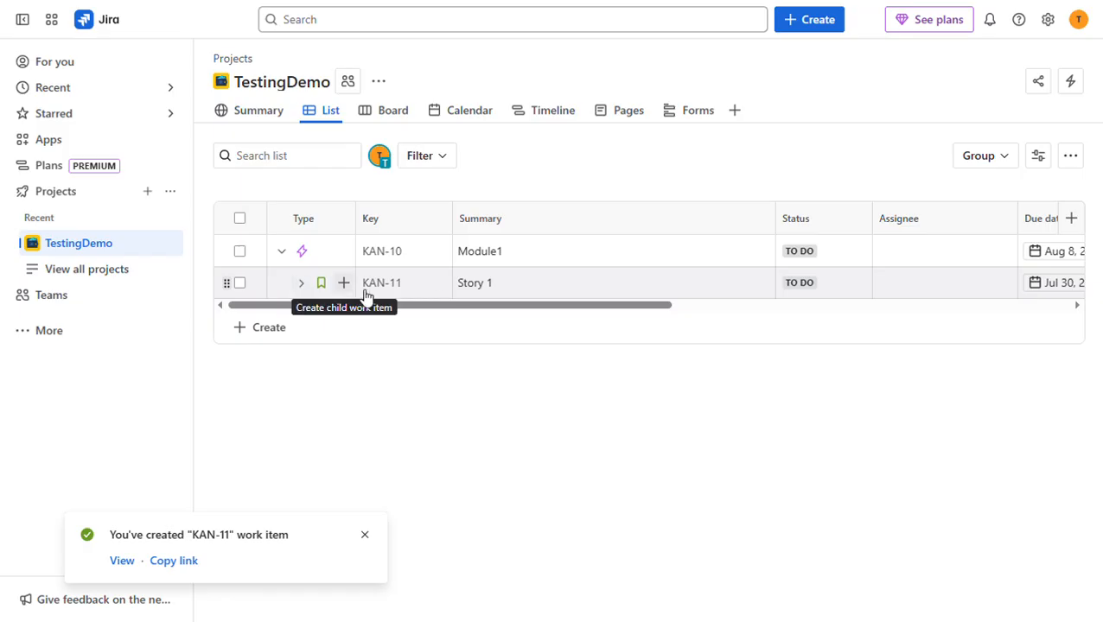
pyautogui.click(285, 252)
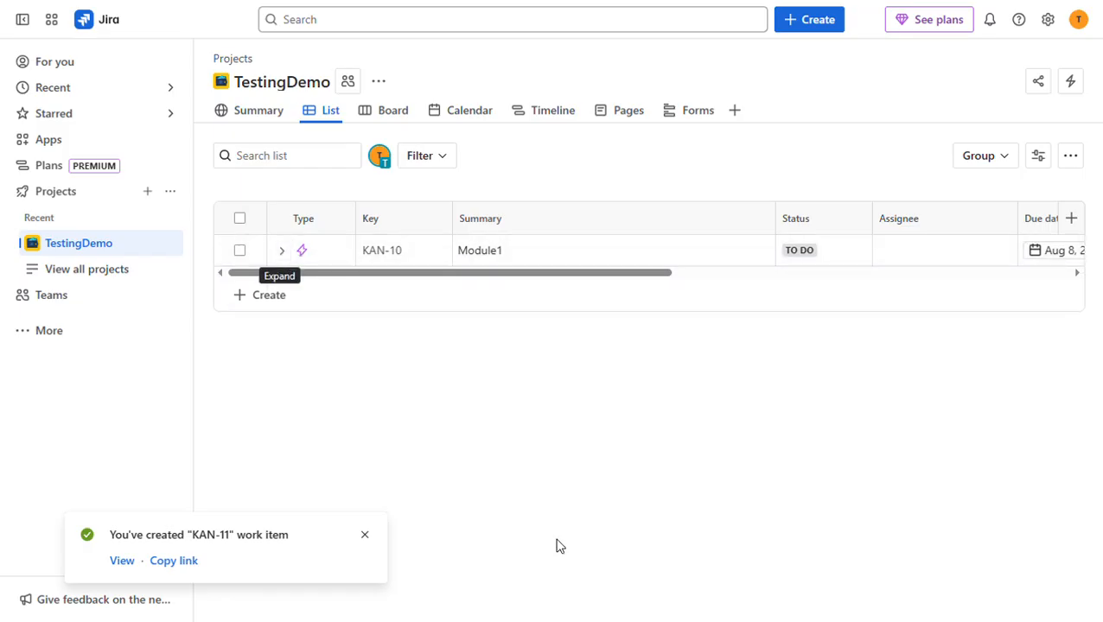
pyautogui.click(281, 251)
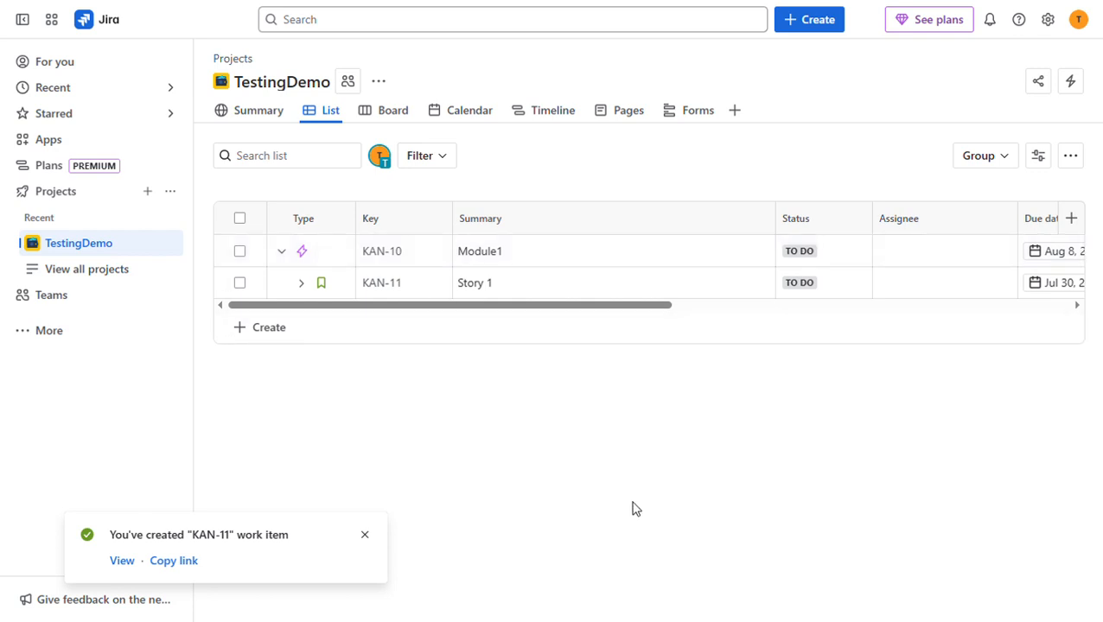
pyautogui.click(283, 251)
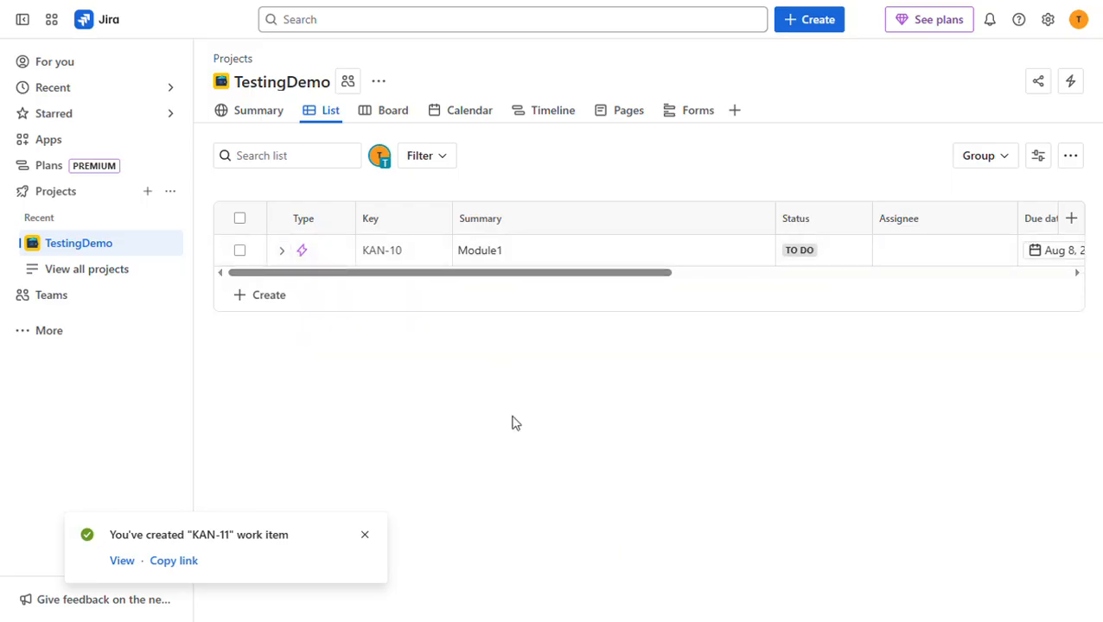
pyautogui.click(282, 251)
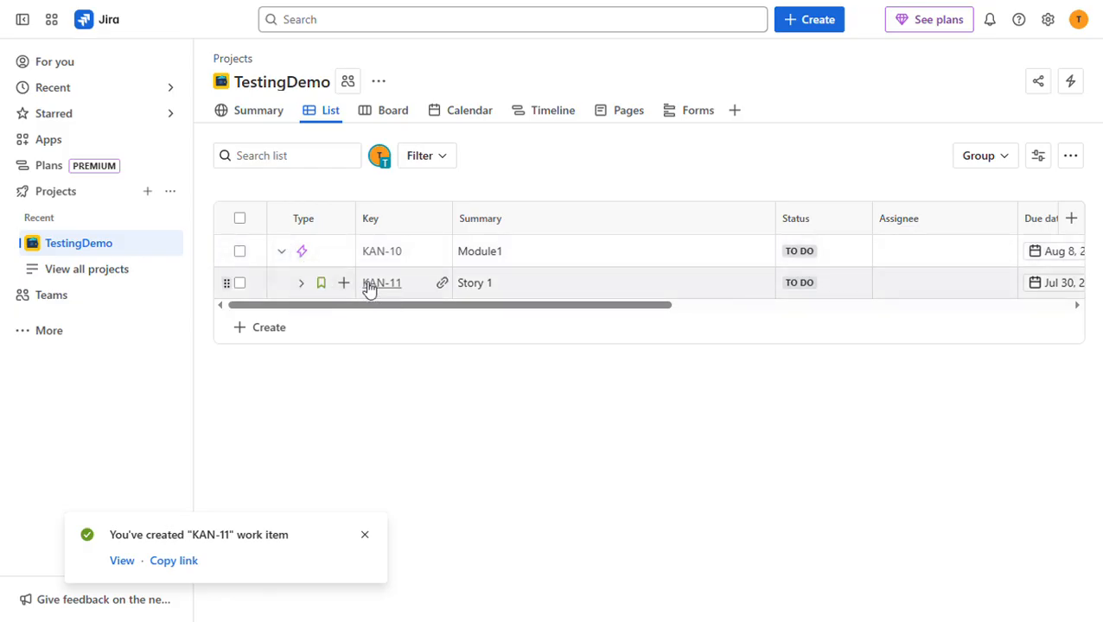
pyautogui.click(308, 285)
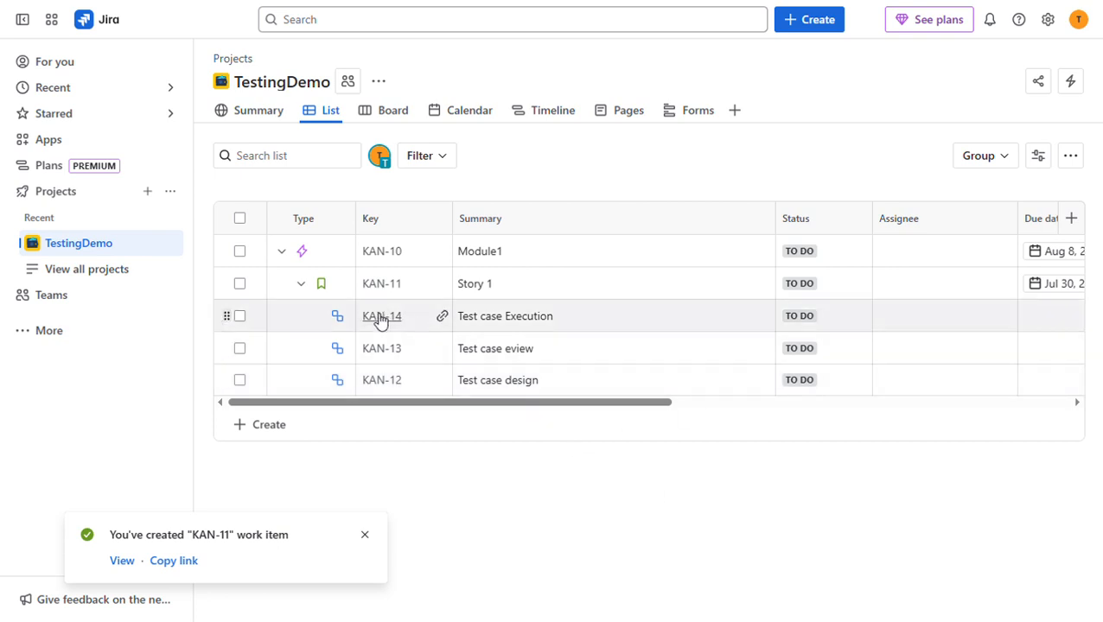
# Change the status of the "Test case design" subtask to In Progress, dismiss the creation notice and return to the list
pyautogui.click(393, 382)
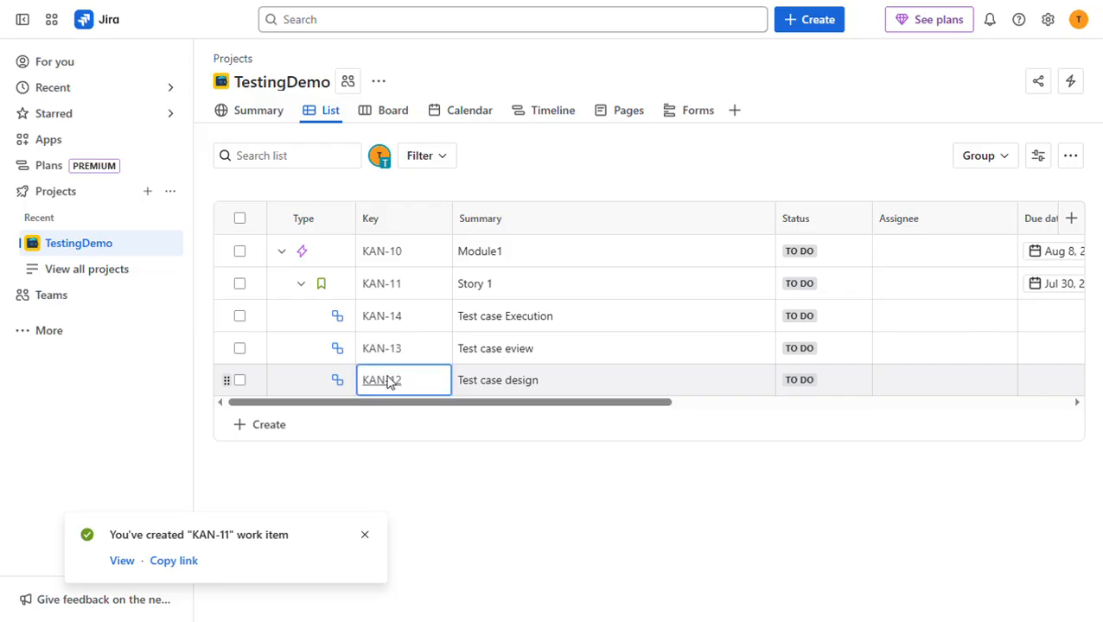
pyautogui.click(391, 381)
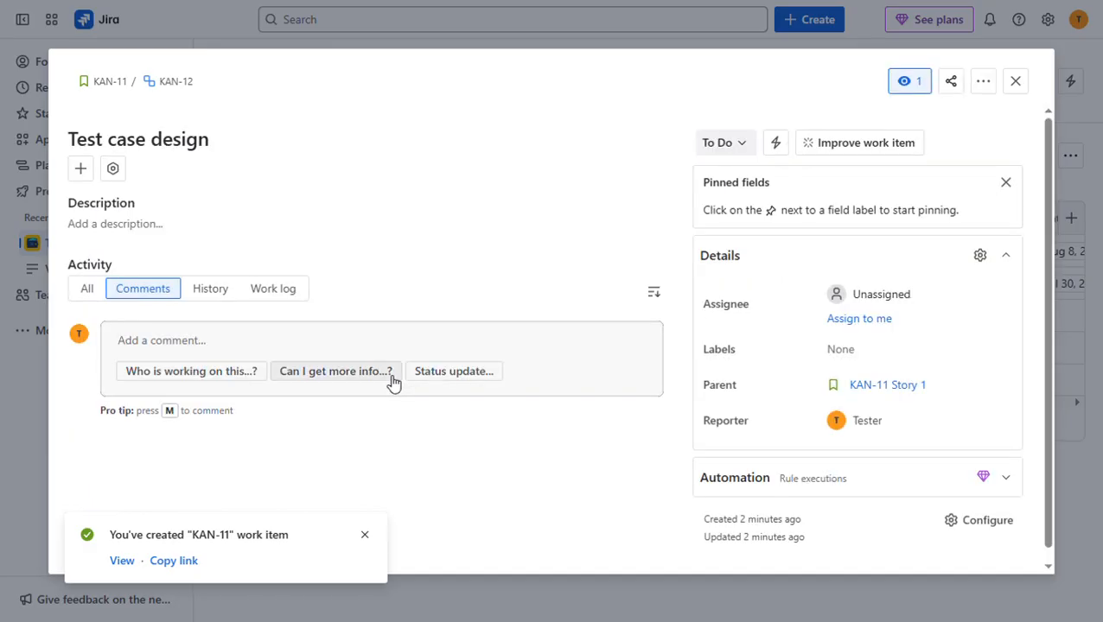
pyautogui.click(748, 149)
pyautogui.click(738, 182)
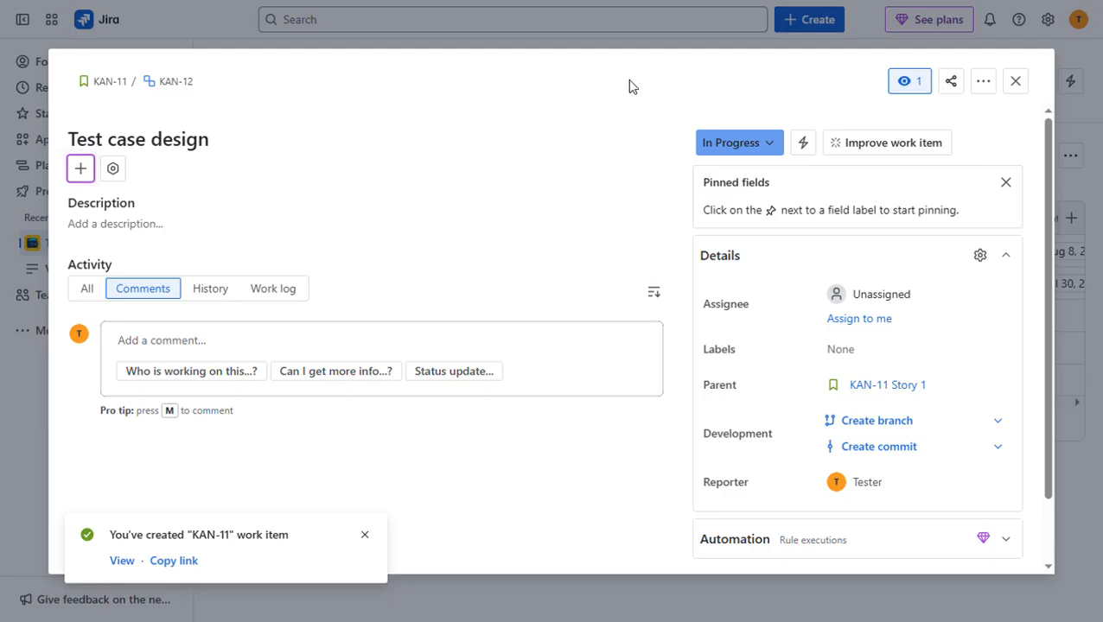
pyautogui.click(365, 539)
pyautogui.click(457, 602)
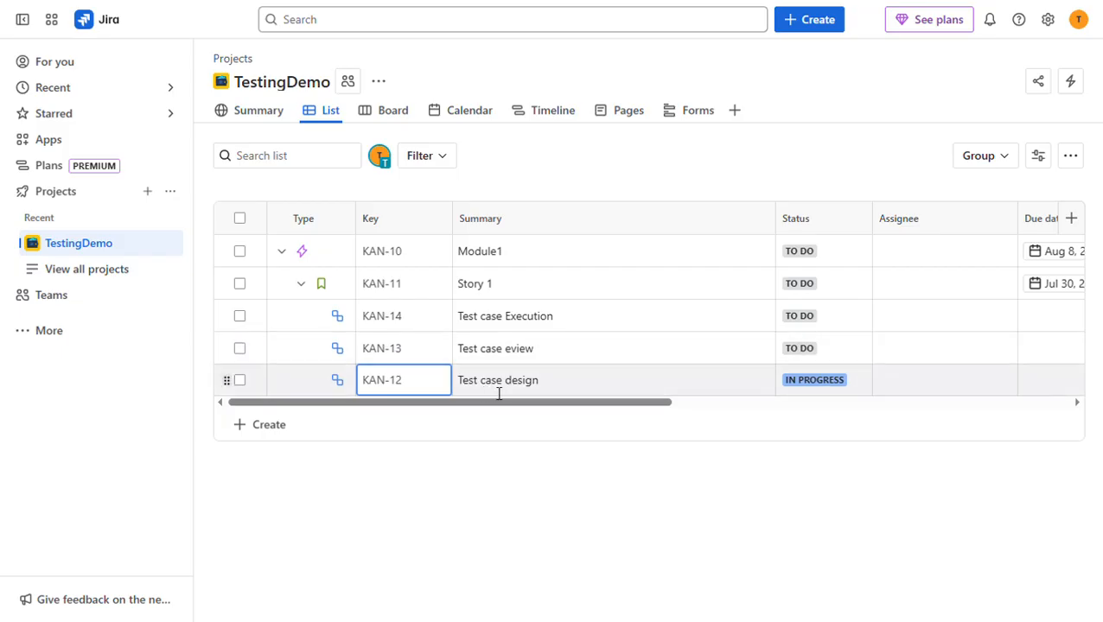
# Change the status of the "Test case eview" subtask to In Progress and return to the list
pyautogui.click(400, 354)
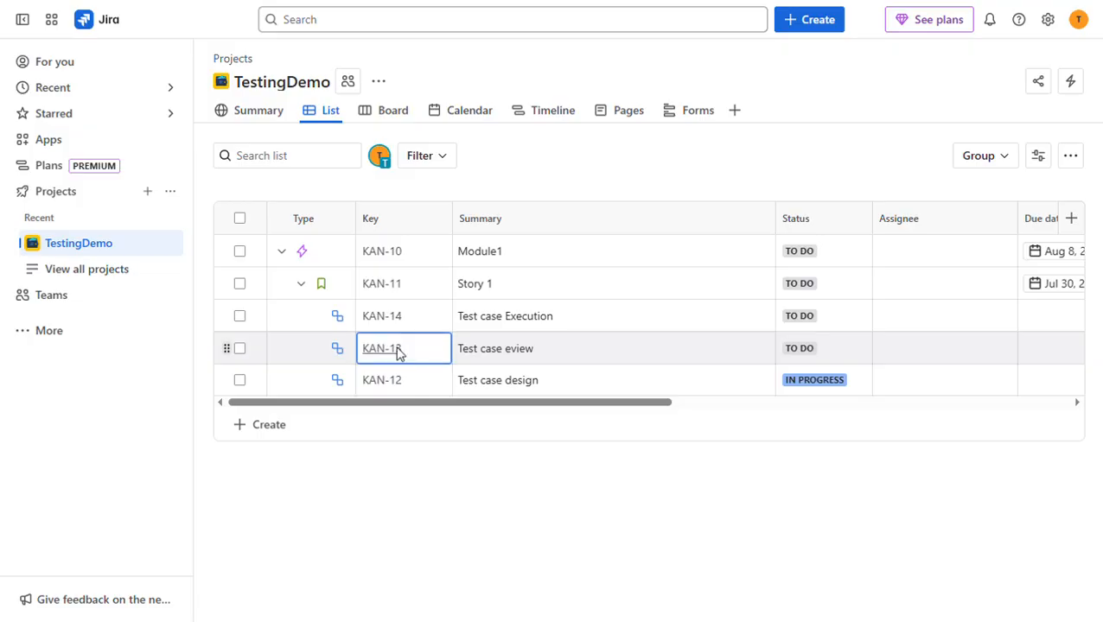
pyautogui.click(398, 350)
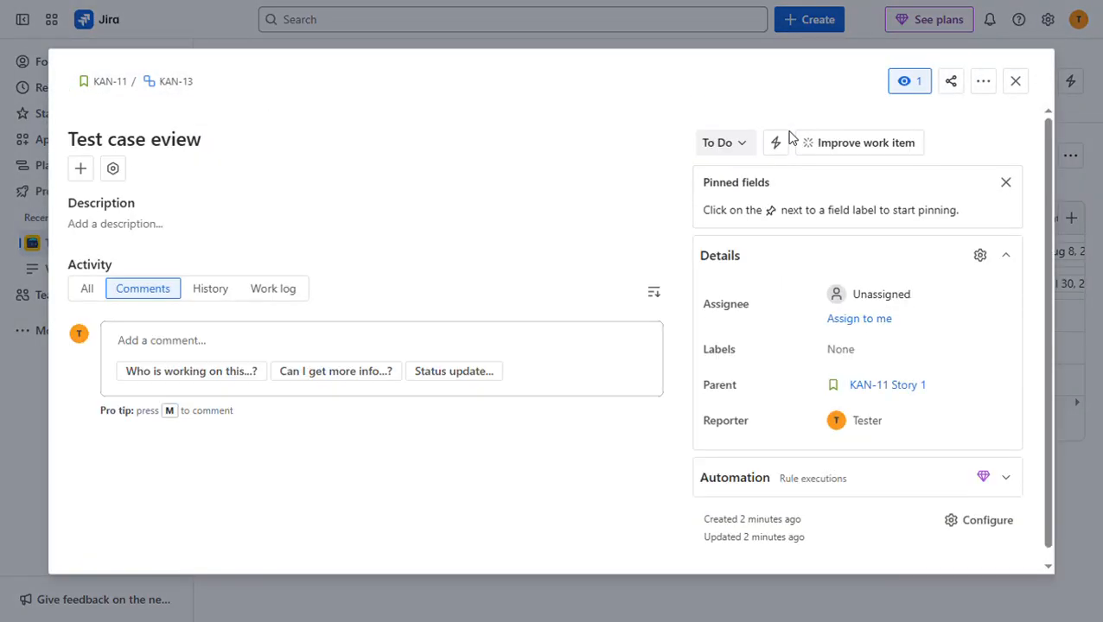
pyautogui.click(752, 143)
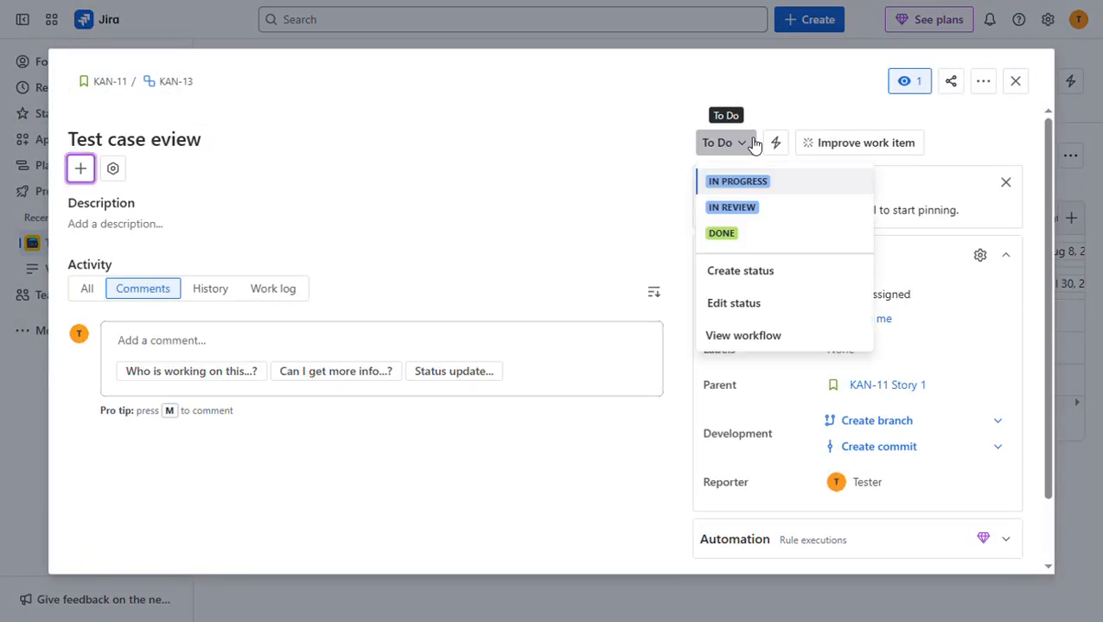
pyautogui.click(717, 181)
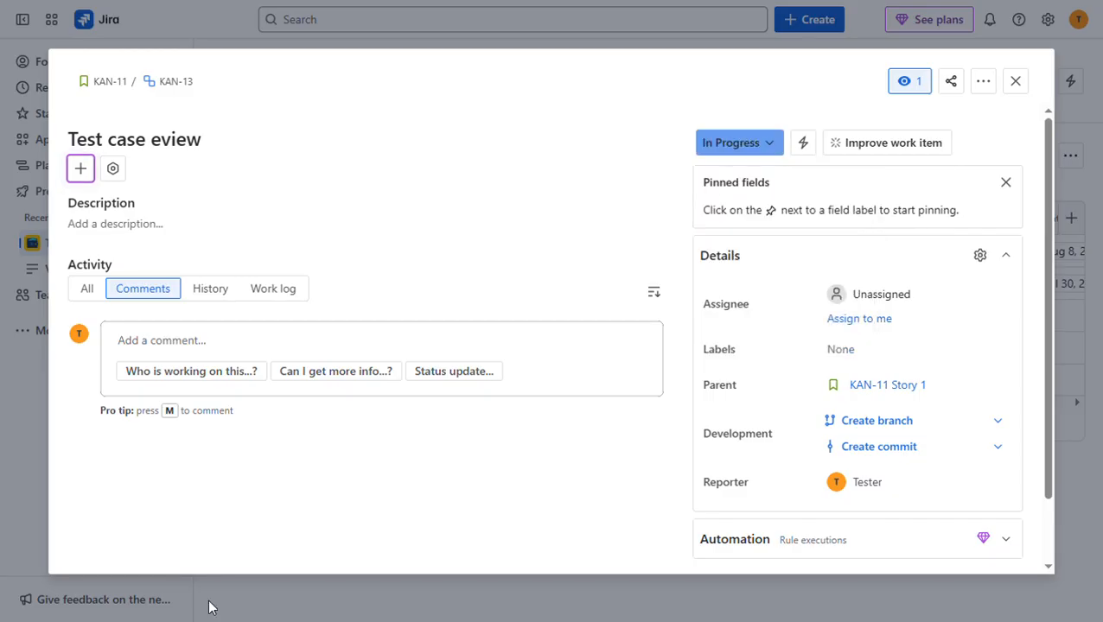
pyautogui.click(294, 591)
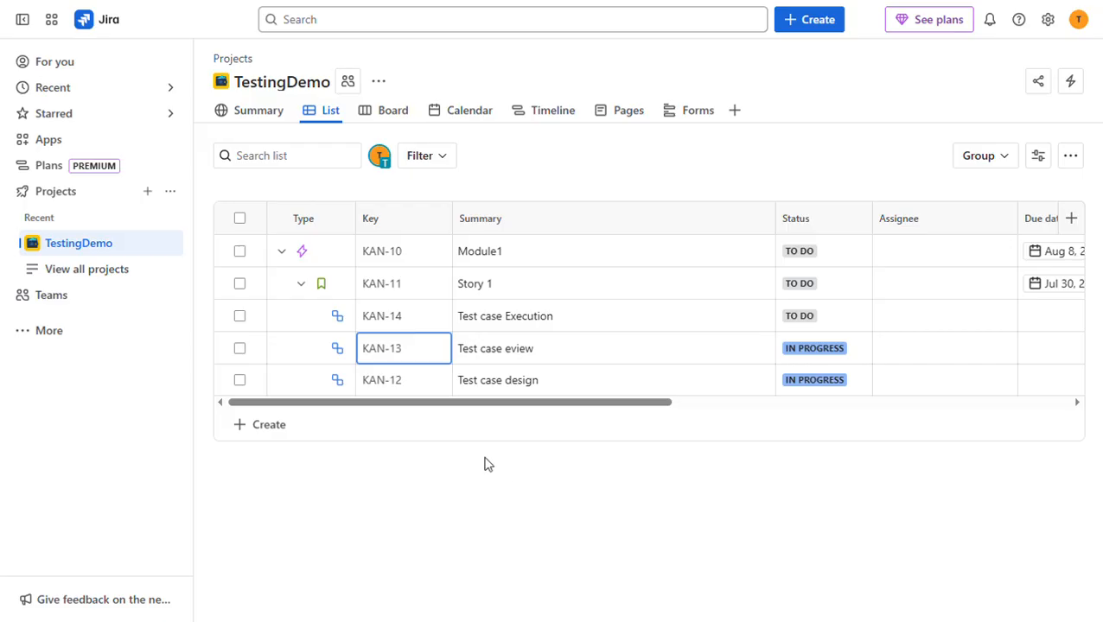
# Move the "Test case design" subtask to In Review and on to Done, and return to the list
pyautogui.click(397, 389)
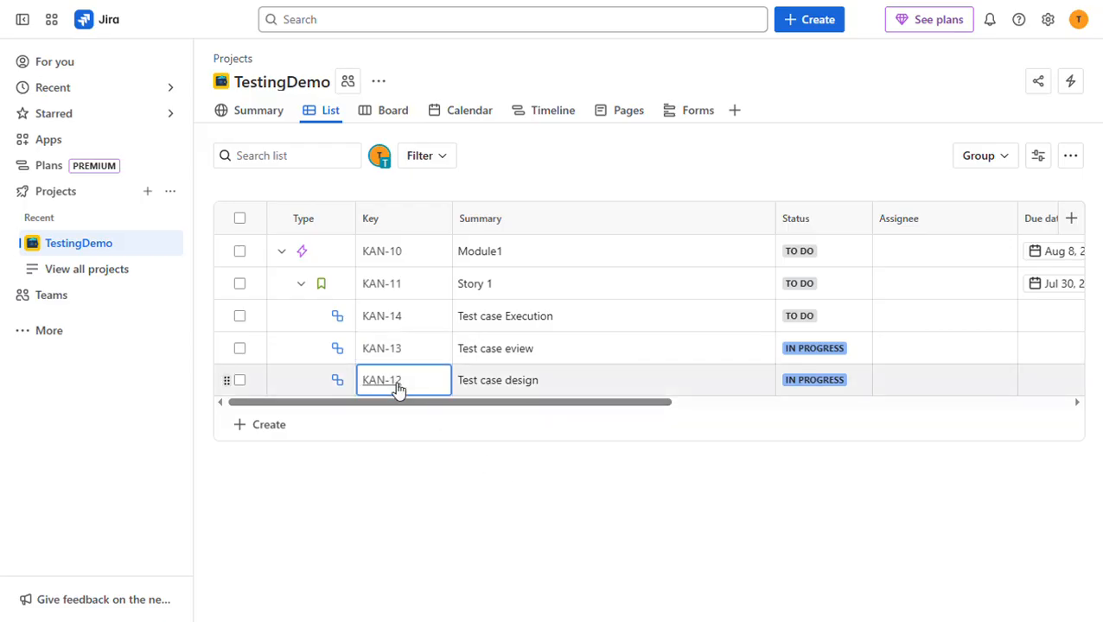
pyautogui.click(397, 389)
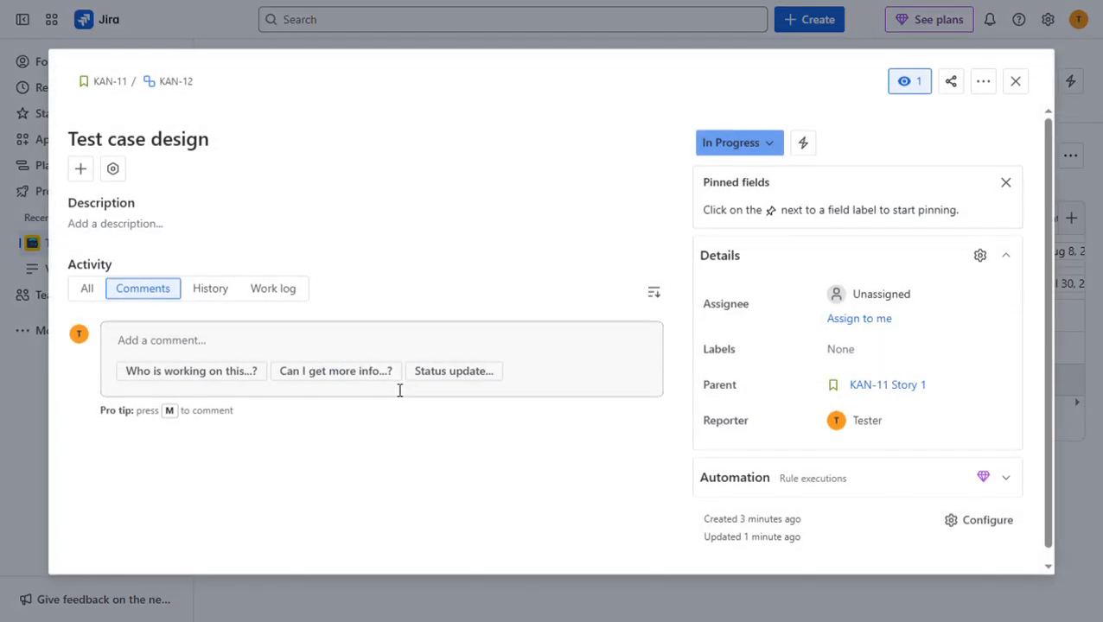
pyautogui.click(761, 151)
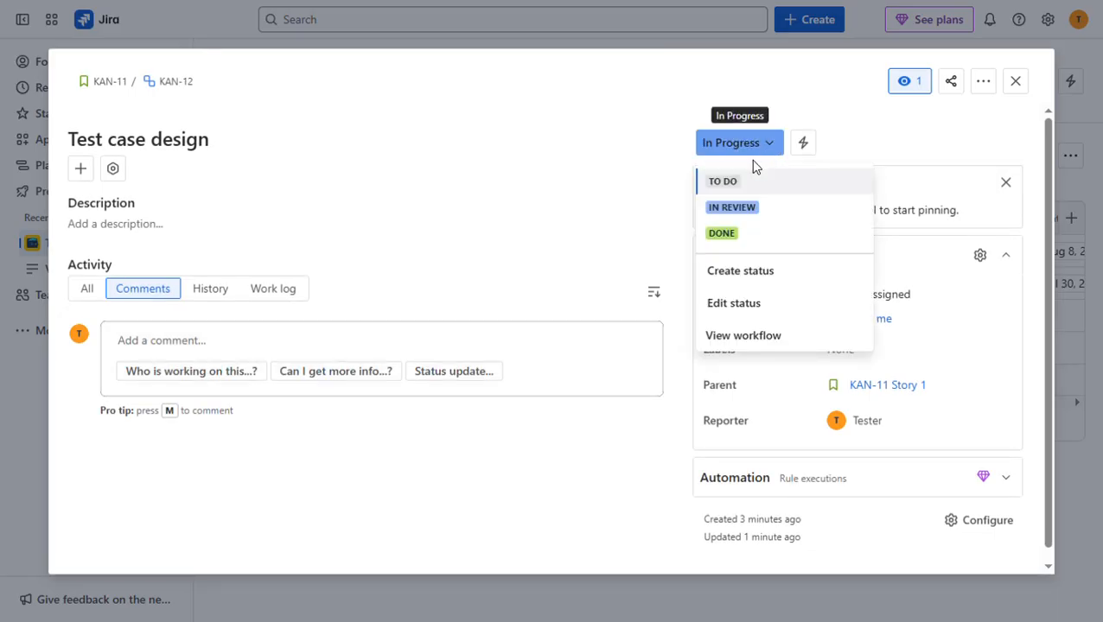
pyautogui.click(773, 152)
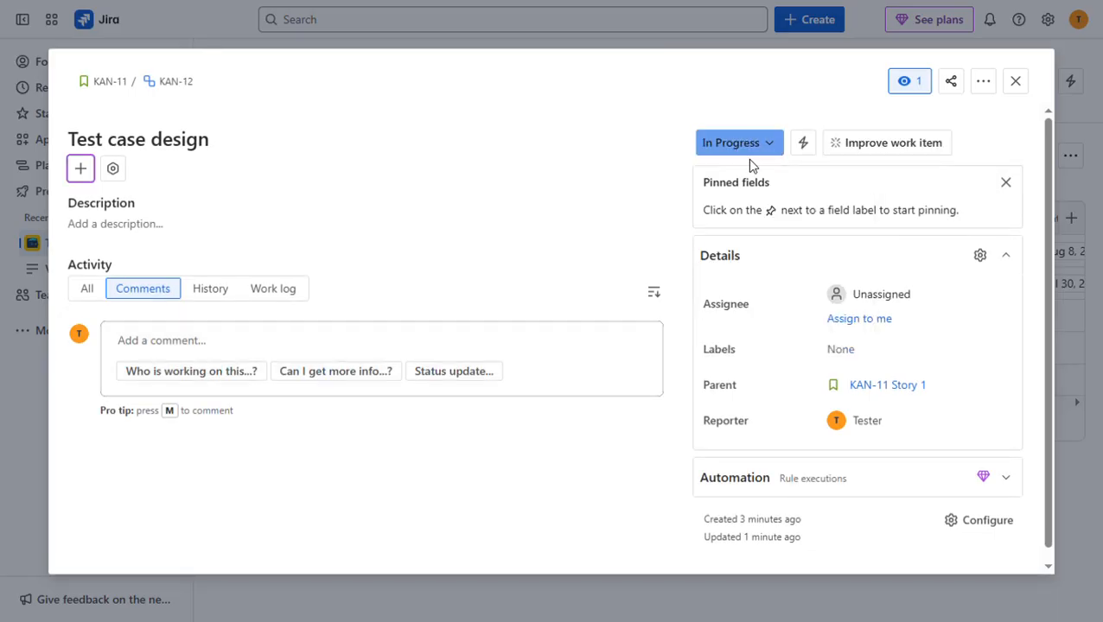
pyautogui.click(767, 154)
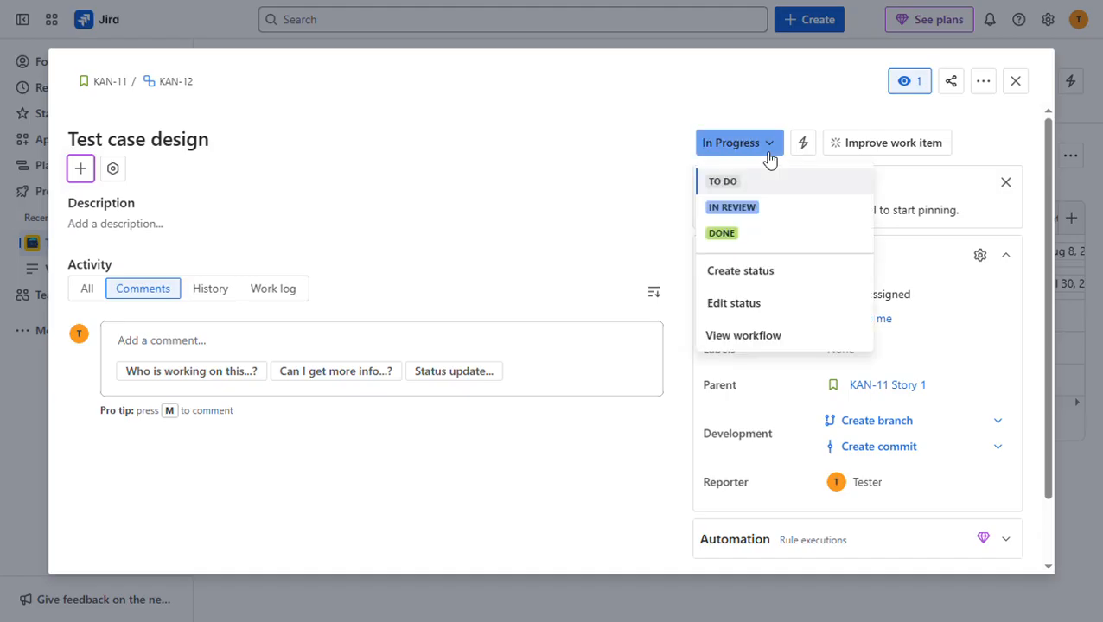
pyautogui.click(733, 208)
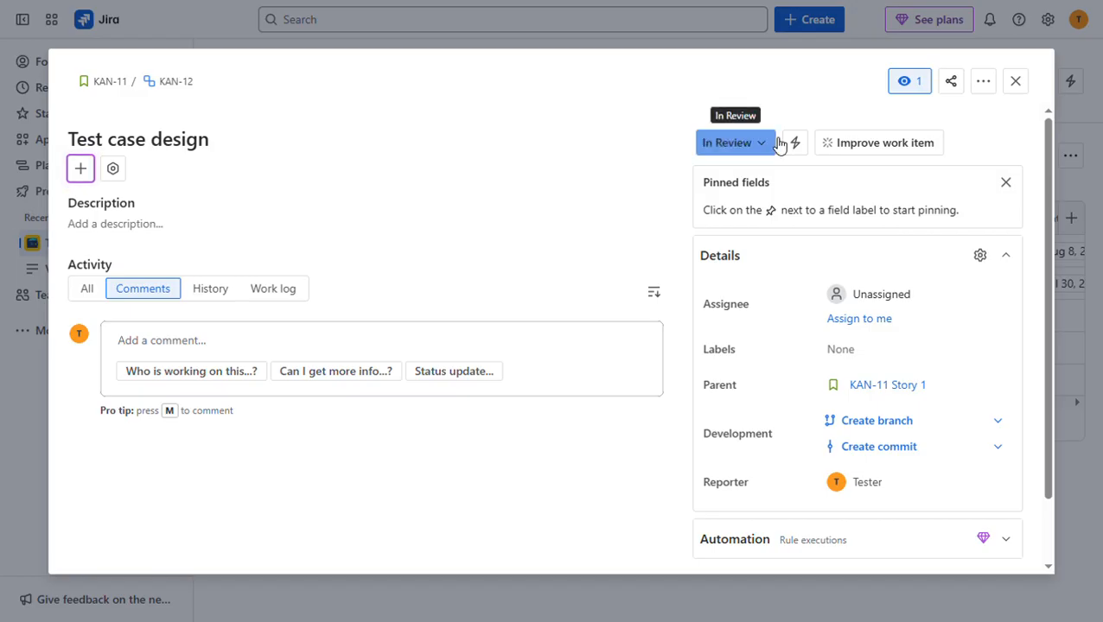
pyautogui.click(777, 144)
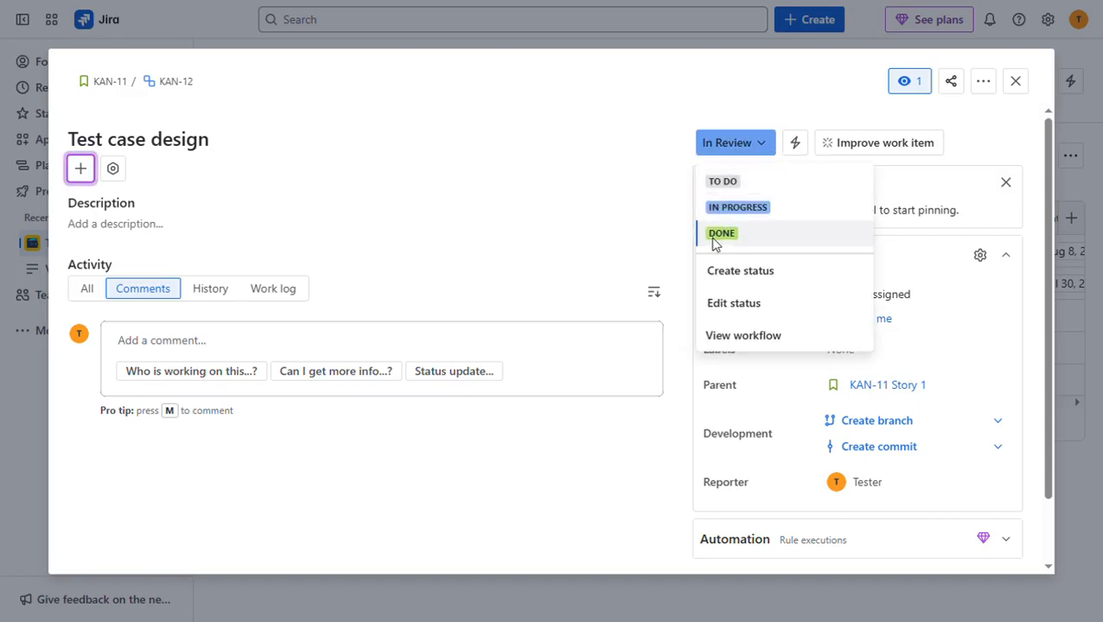
pyautogui.click(720, 235)
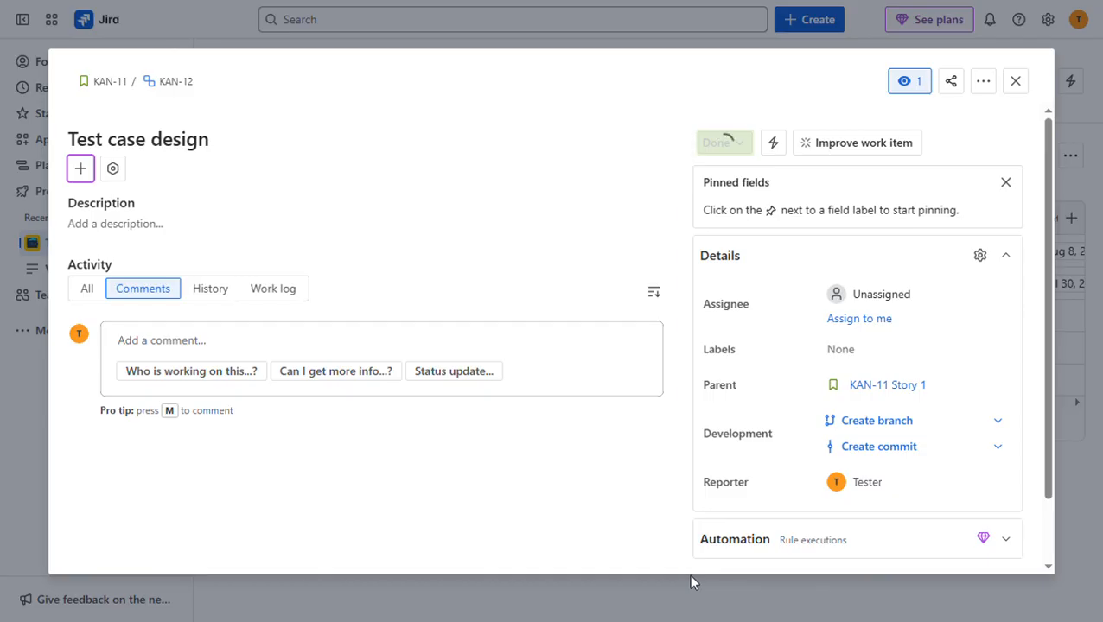
pyautogui.click(607, 585)
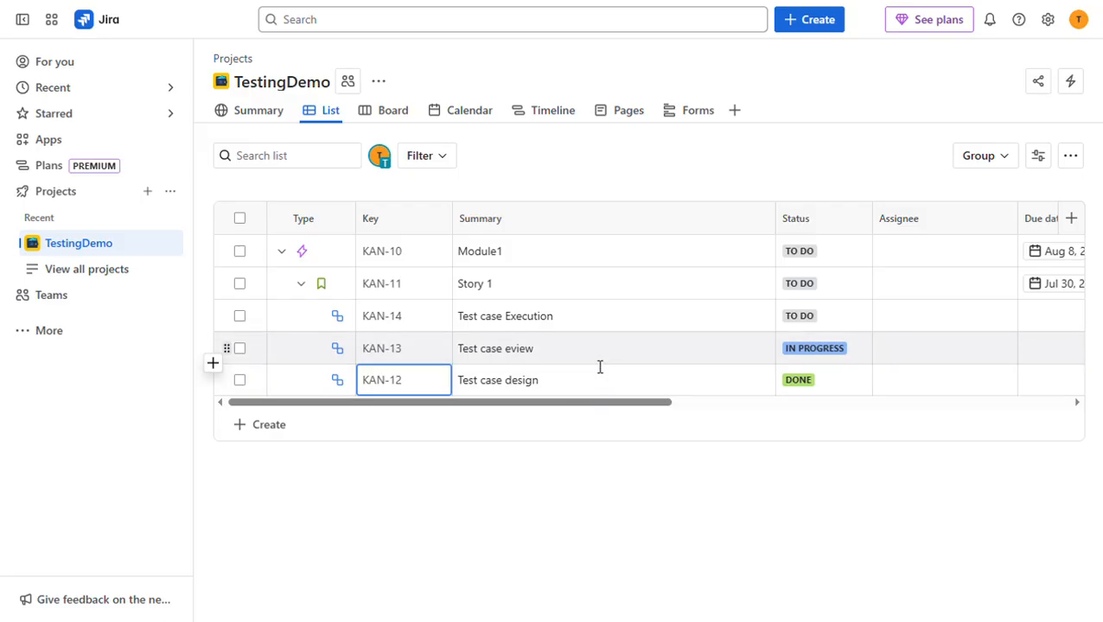
# Open the "Test case eview" subtask and move its status to In Review and on to Done
pyautogui.click(387, 356)
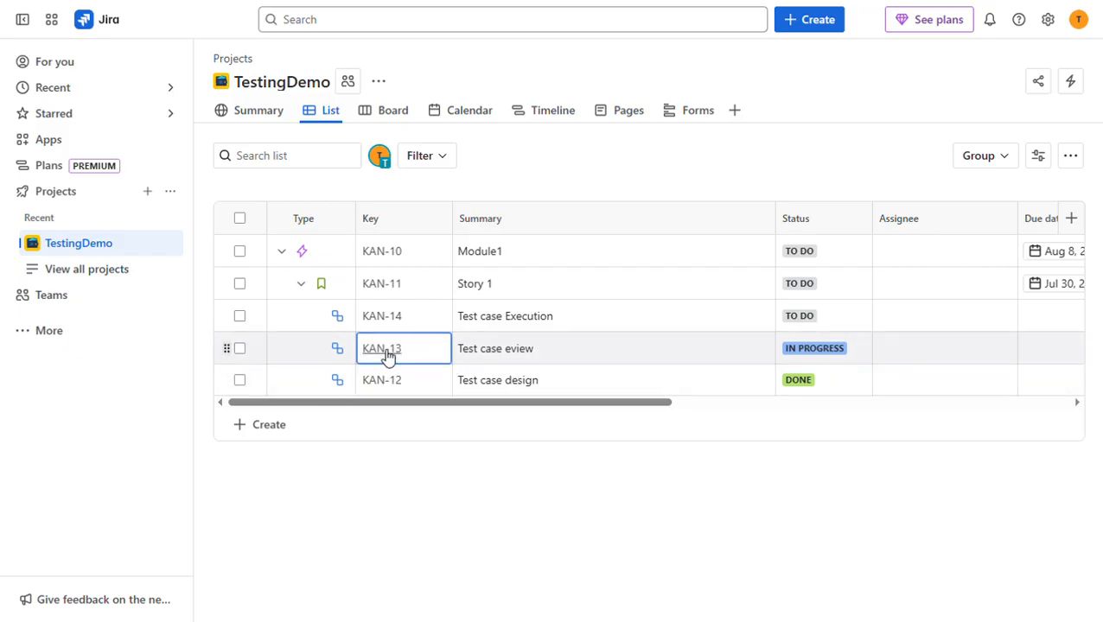
pyautogui.click(385, 350)
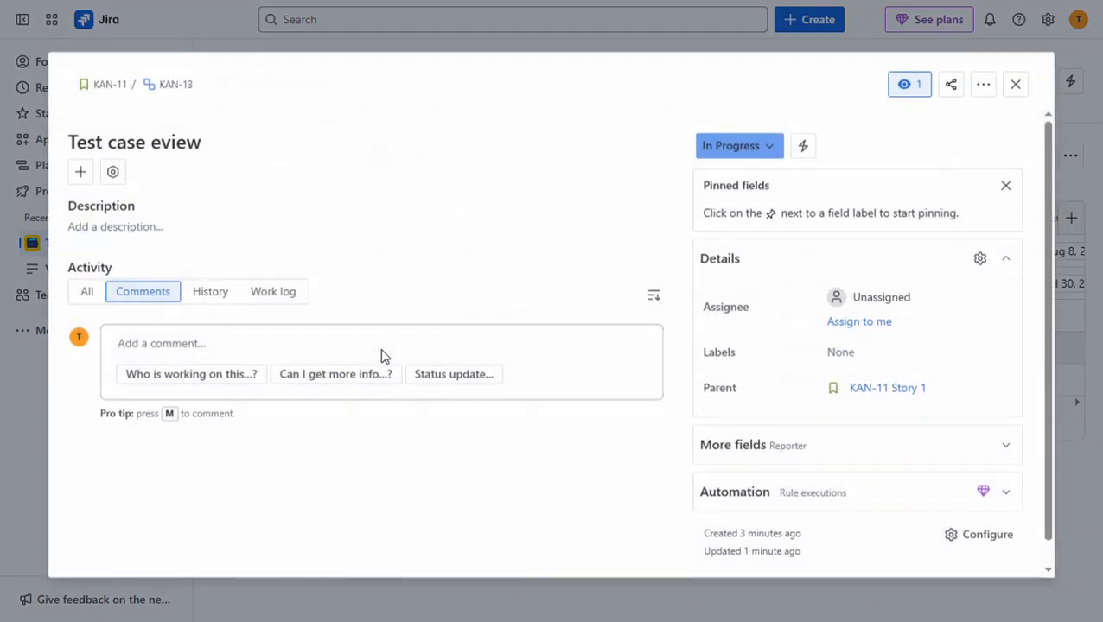
pyautogui.click(759, 152)
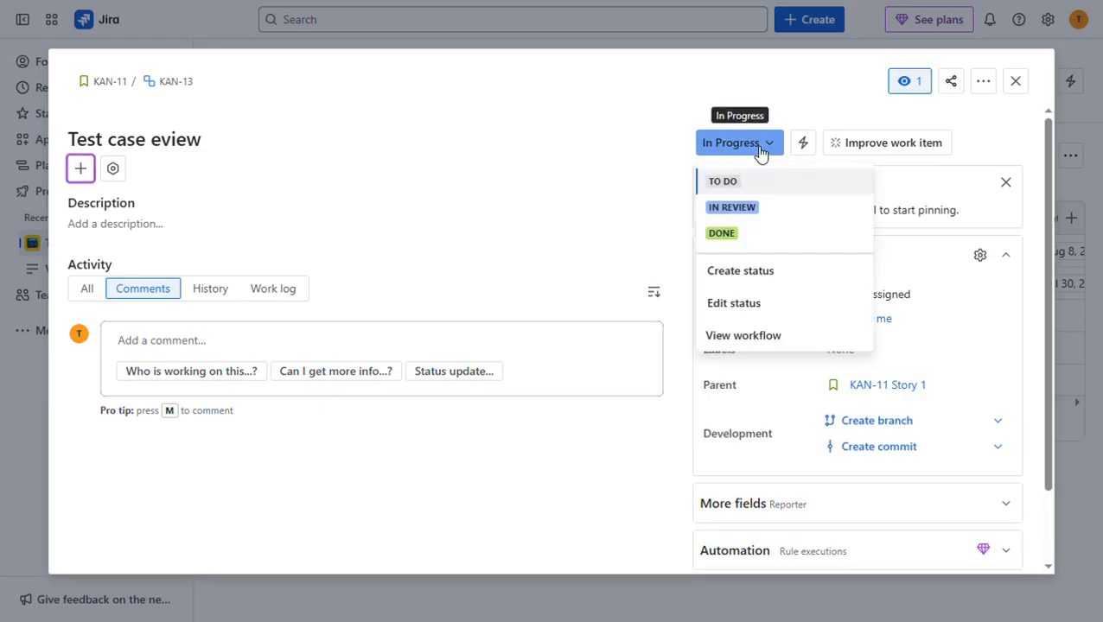
pyautogui.click(732, 207)
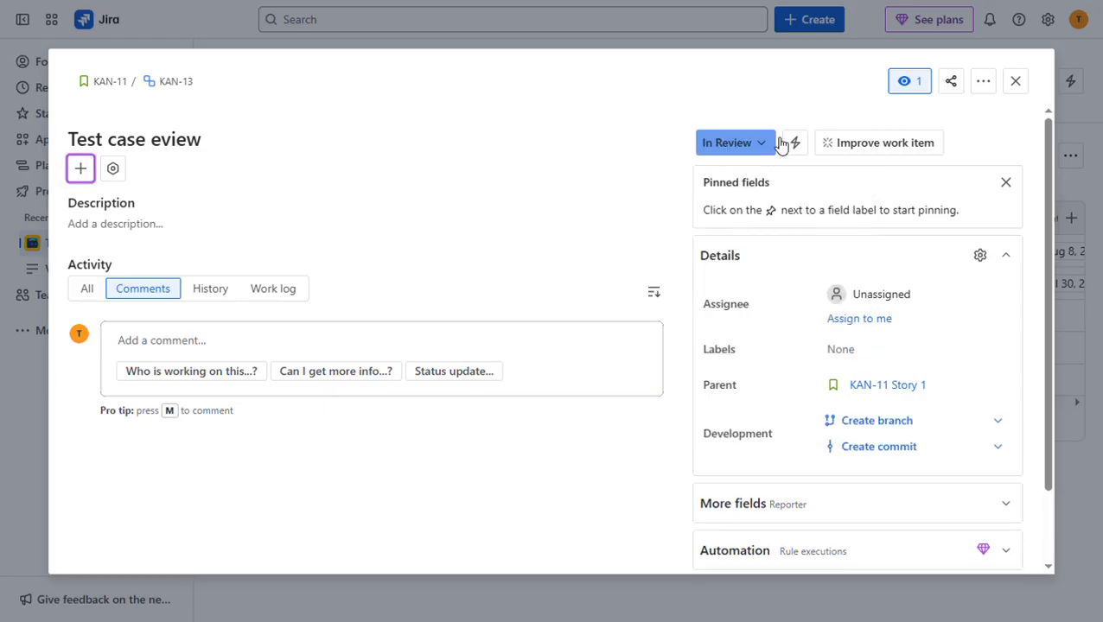
pyautogui.click(772, 142)
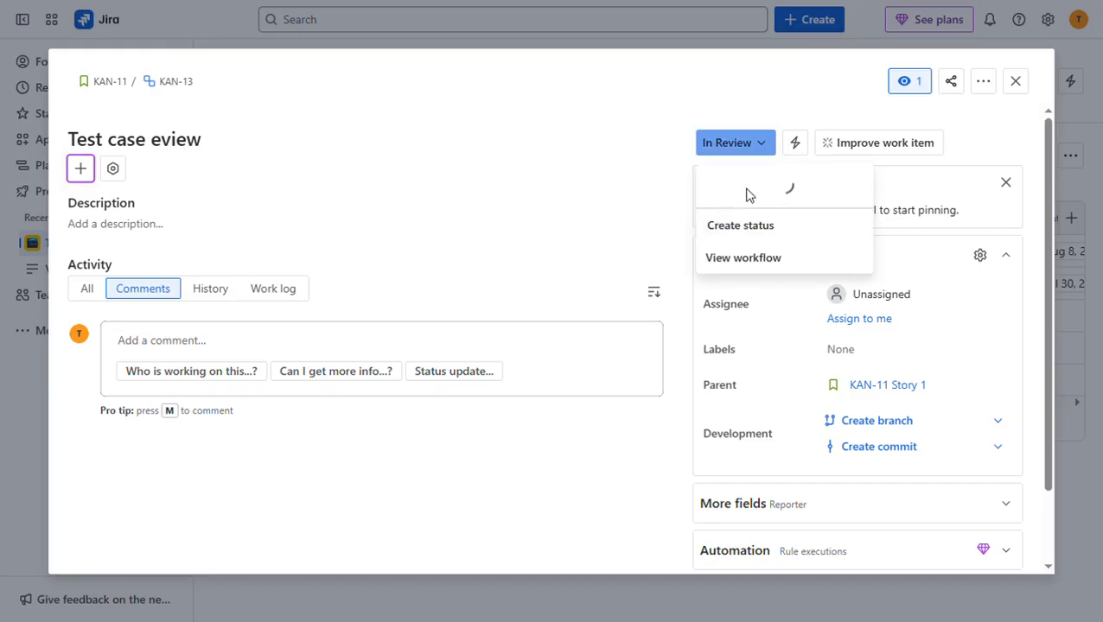
pyautogui.click(726, 207)
pyautogui.click(721, 235)
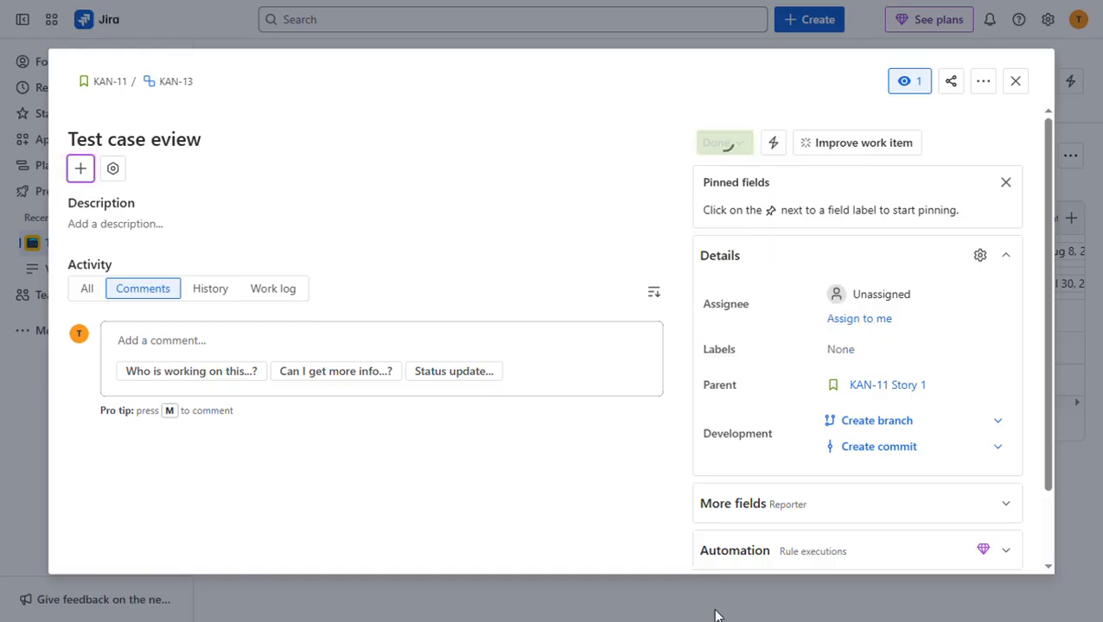